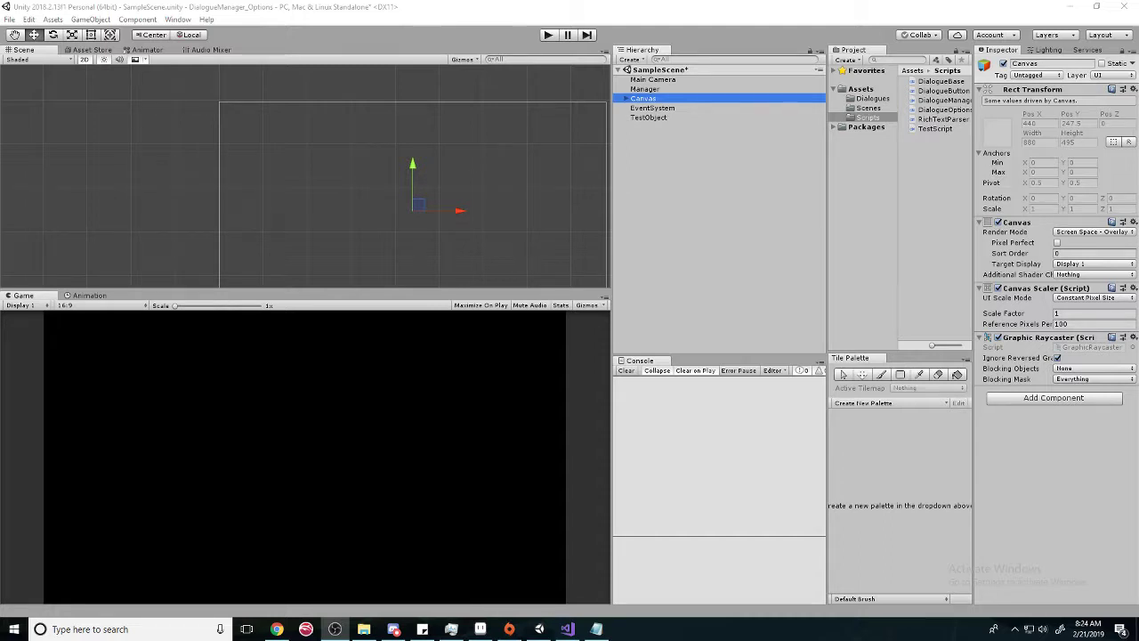
- Select the Canvas in the Hierarchy and bring up its right-click menu
click(776, 169)
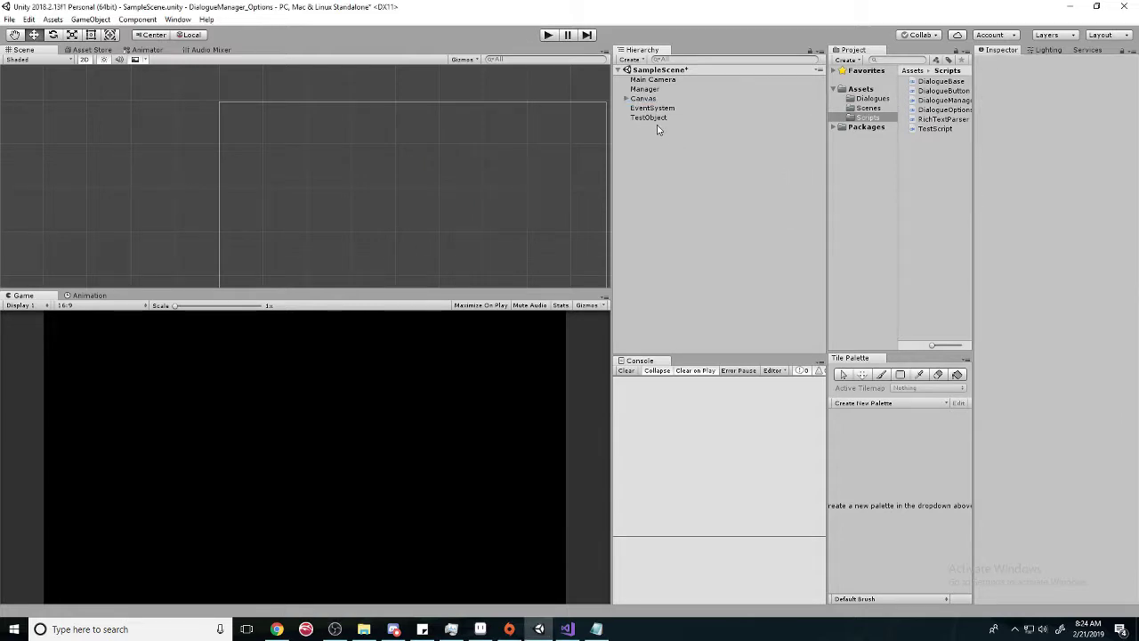
click(647, 100)
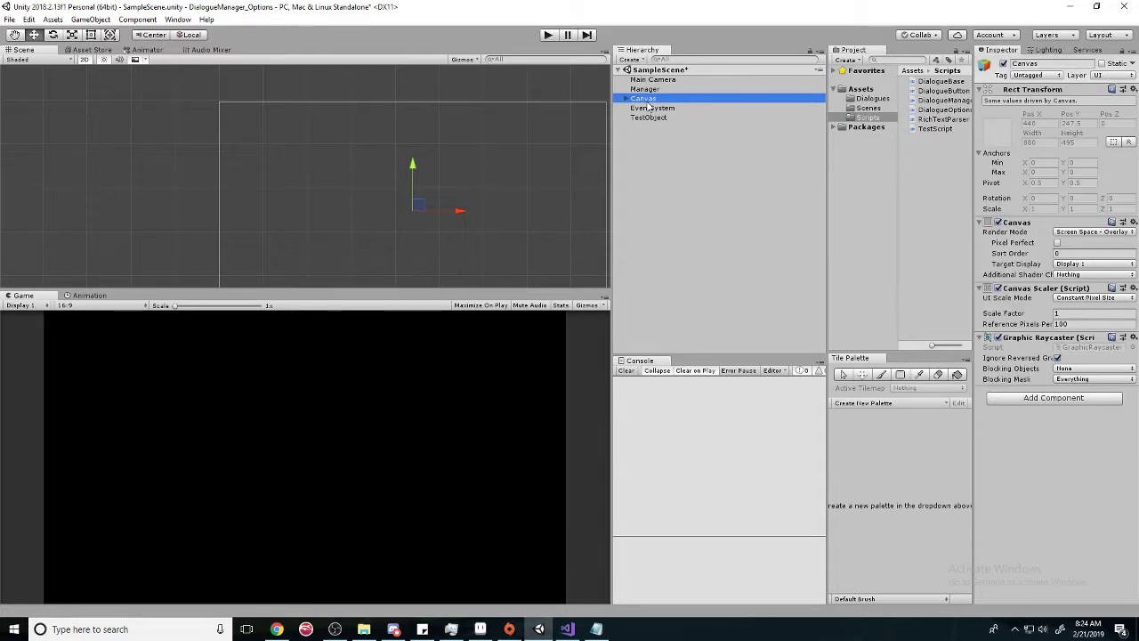
right_click(646, 101)
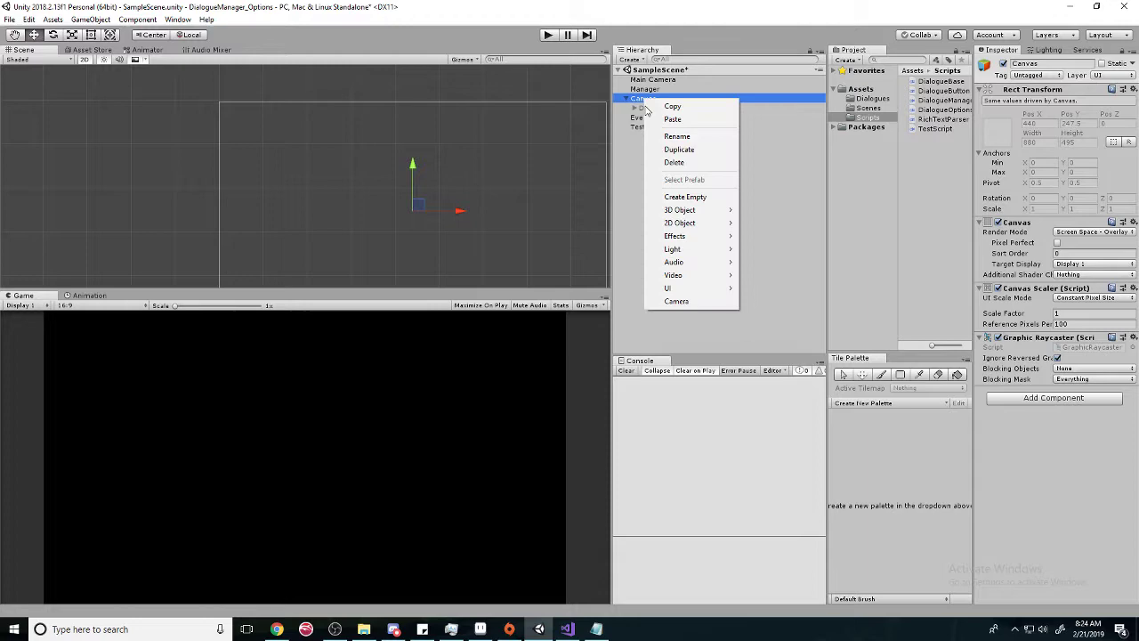
- Launch Paint from the Start menu and maximize its window
click(14, 630)
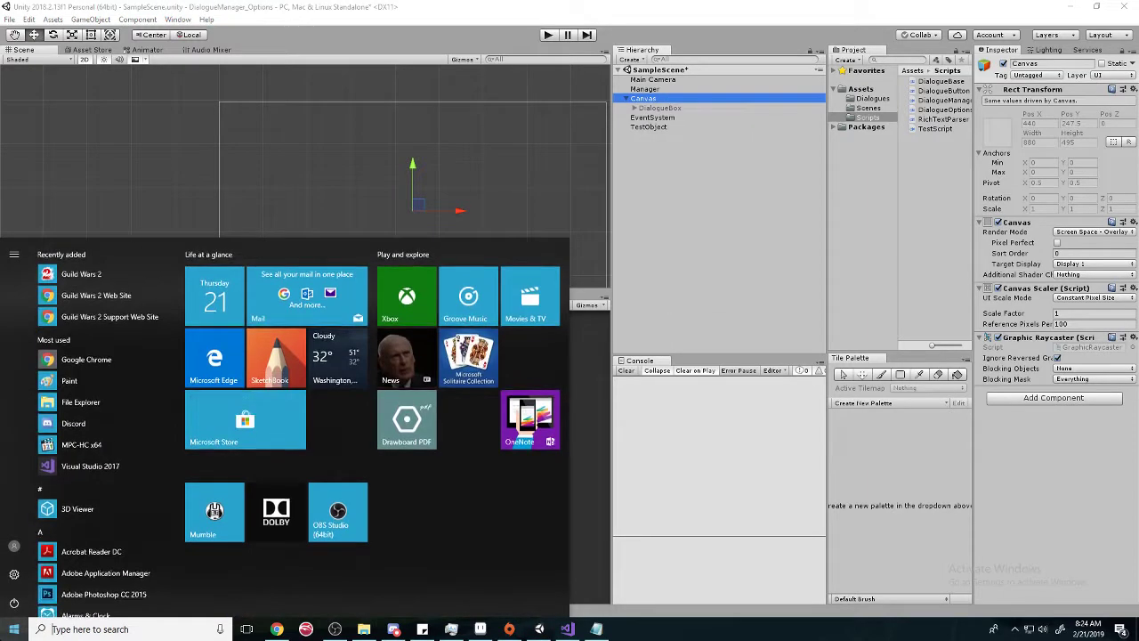
text(paint)
key(Return)
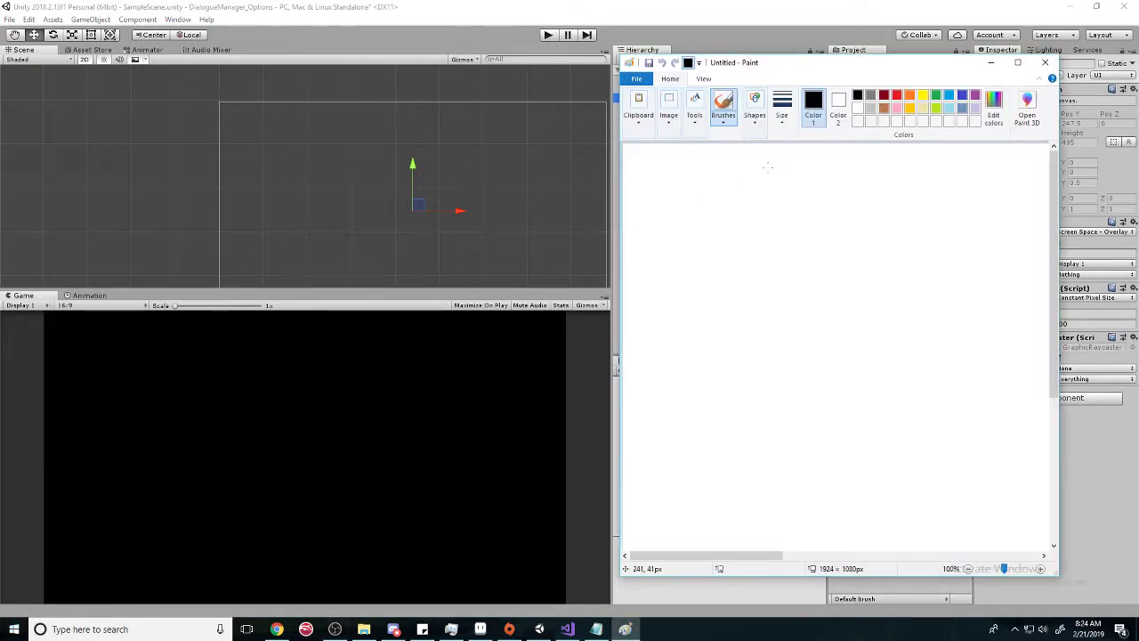
click(1018, 62)
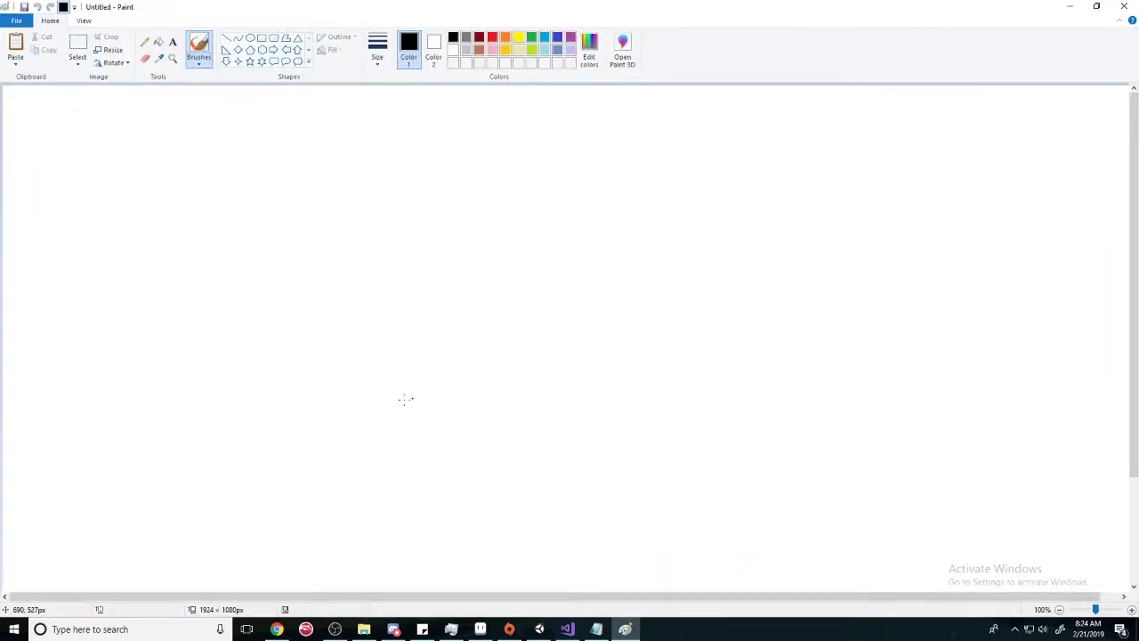
- Sketch four option boxes arranged in two rows of two
mouse_move(364, 412)
mouse_down()
mouse_move(355, 450)
mouse_move(287, 447)
mouse_move(259, 435)
mouse_move(276, 398)
mouse_up()
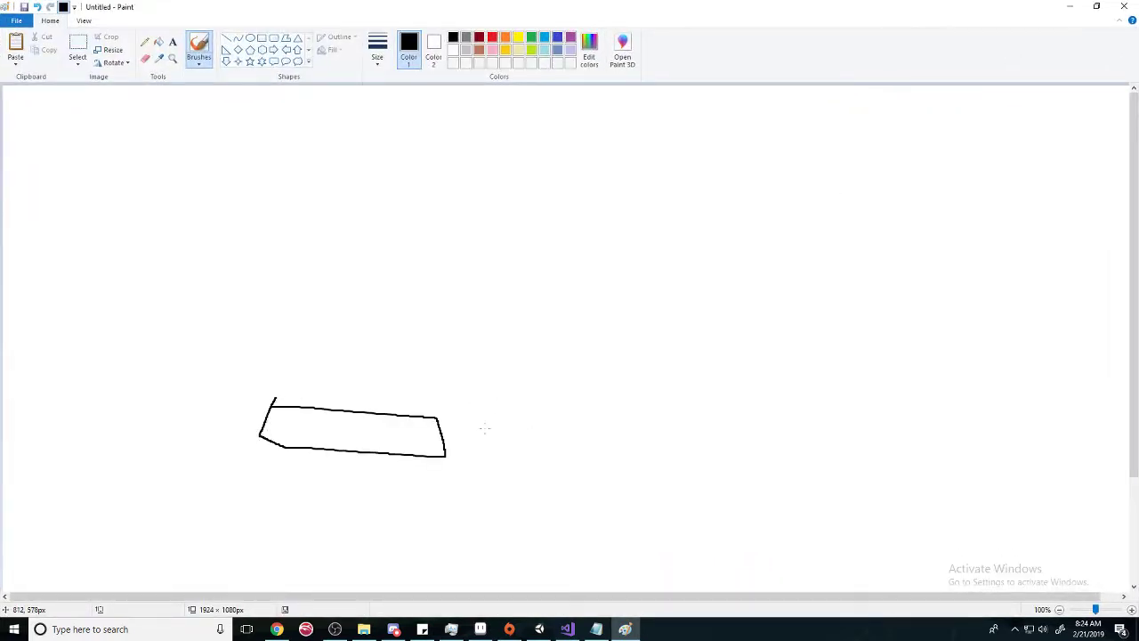
mouse_move(518, 420)
mouse_down()
mouse_move(656, 430)
mouse_move(664, 476)
mouse_move(498, 470)
mouse_move(508, 410)
mouse_up()
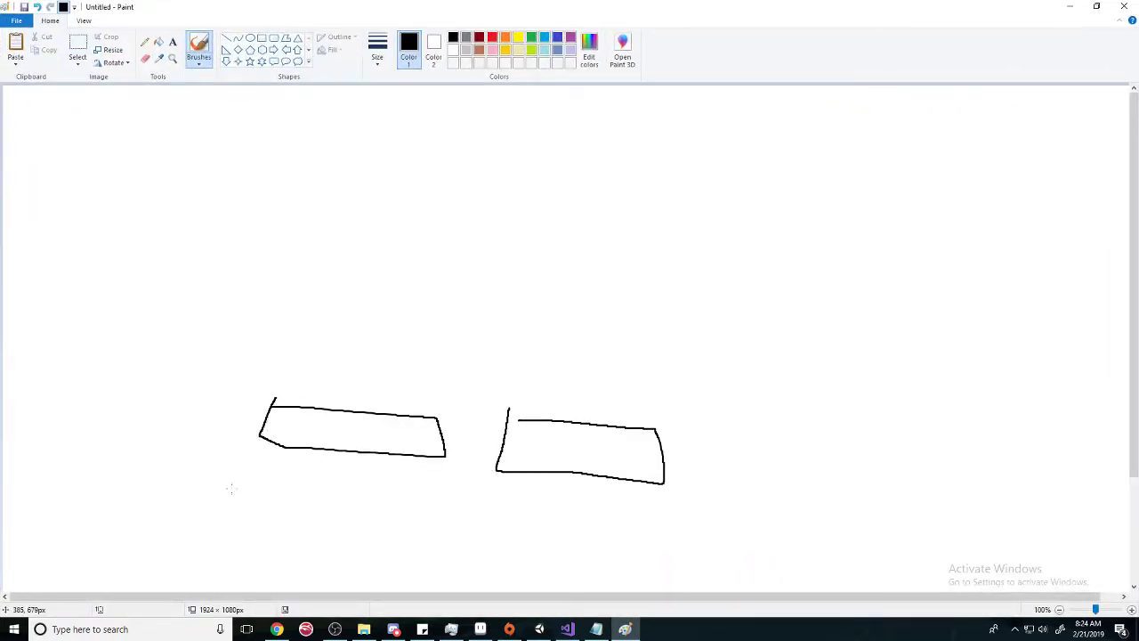
mouse_move(231, 489)
mouse_down()
mouse_move(442, 489)
mouse_move(276, 545)
mouse_move(240, 482)
mouse_up()
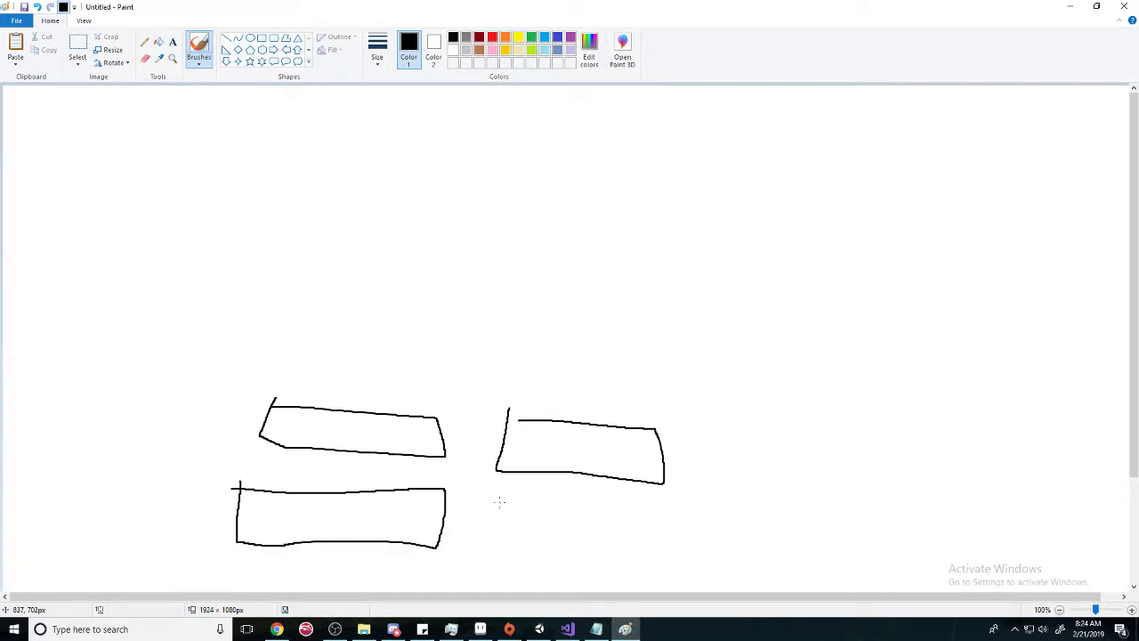
mouse_move(499, 501)
mouse_down()
mouse_move(688, 543)
mouse_move(570, 505)
mouse_up()
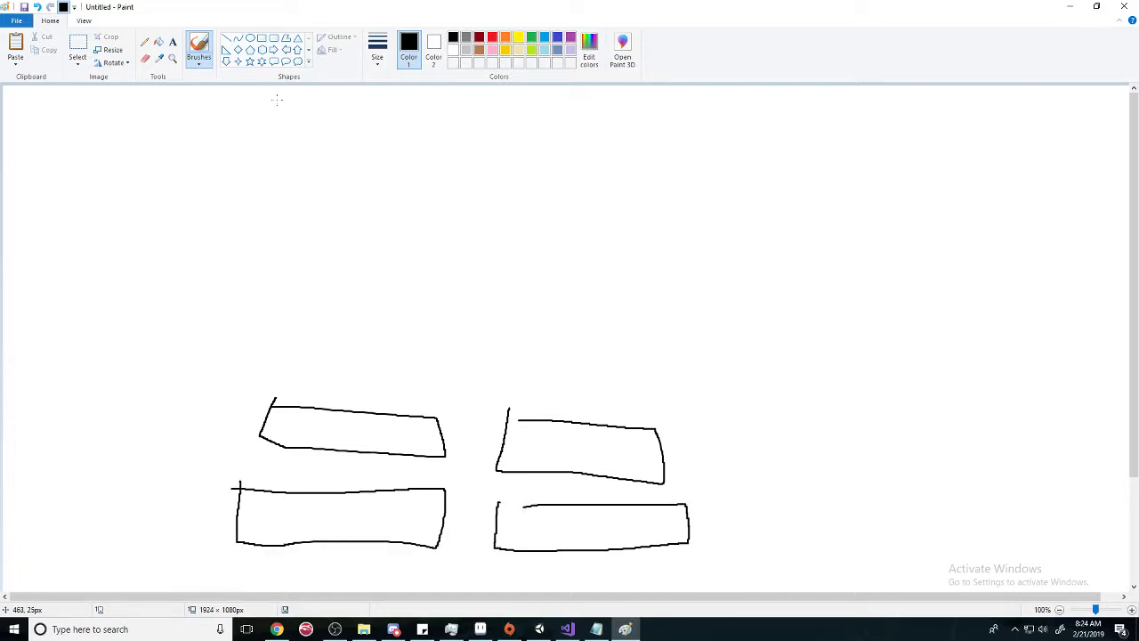
- Handwrite the word 'Question' above the boxes
drag(392, 348, 392, 386)
key(ctrl+z)
mouse_move(402, 347)
mouse_down()
mouse_move(396, 376)
mouse_move(412, 349)
mouse_move(426, 380)
mouse_up()
mouse_move(434, 358)
mouse_down()
mouse_move(518, 362)
mouse_move(520, 377)
mouse_move(550, 364)
mouse_up()
mouse_move(544, 350)
mouse_down()
mouse_move(551, 395)
mouse_move(552, 378)
mouse_move(620, 404)
mouse_up()
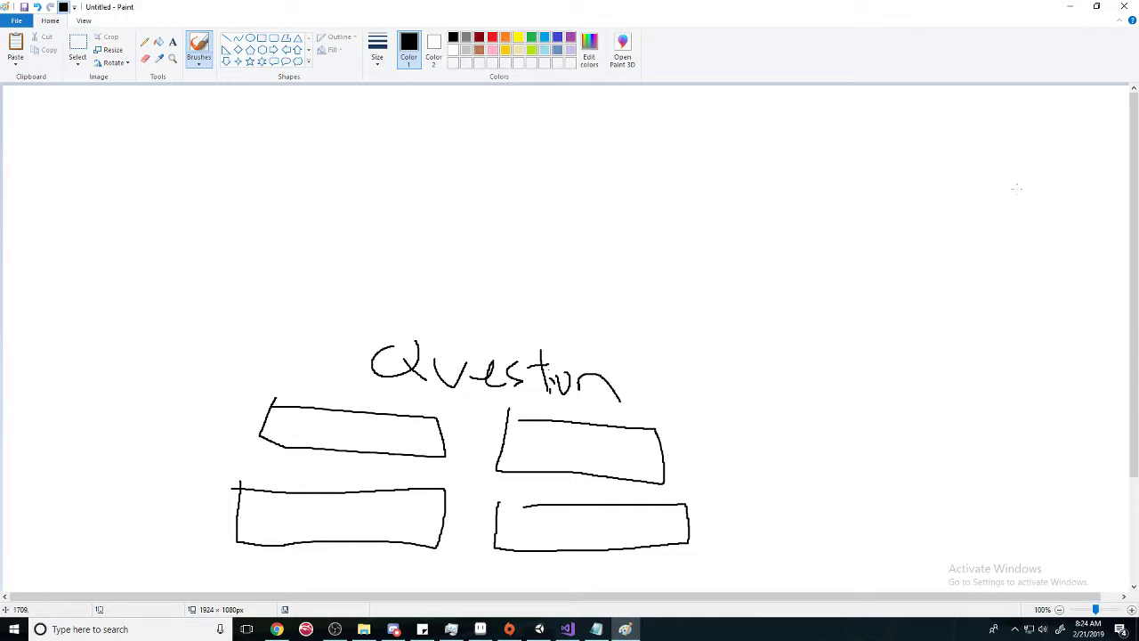
- Back in Unity, create an empty GameObject under the Canvas
click(1069, 7)
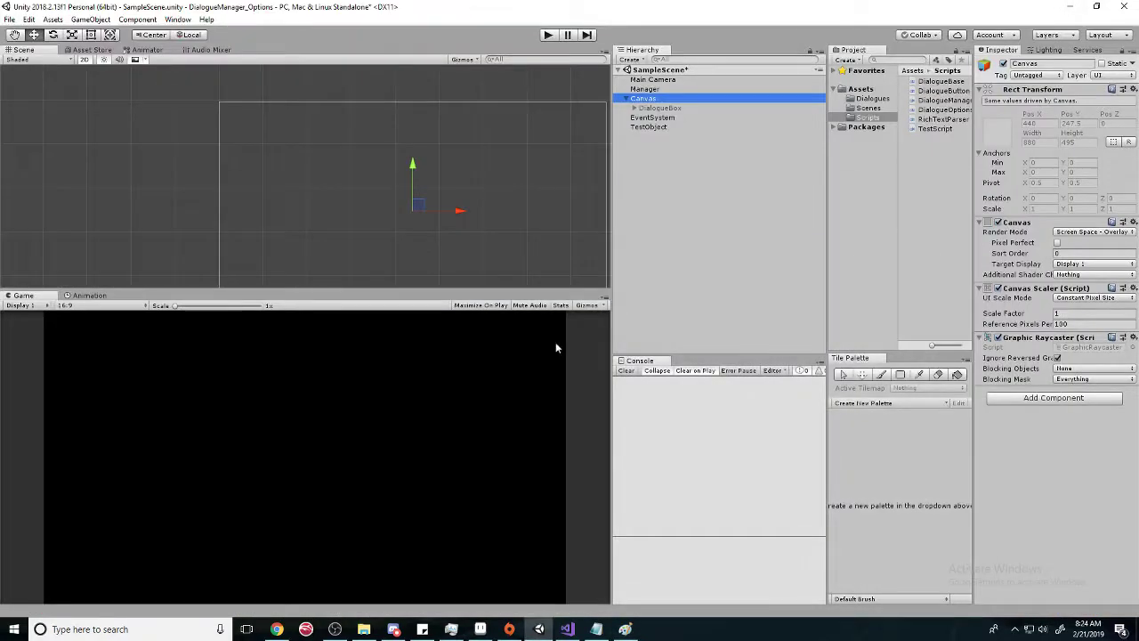
right_click(657, 99)
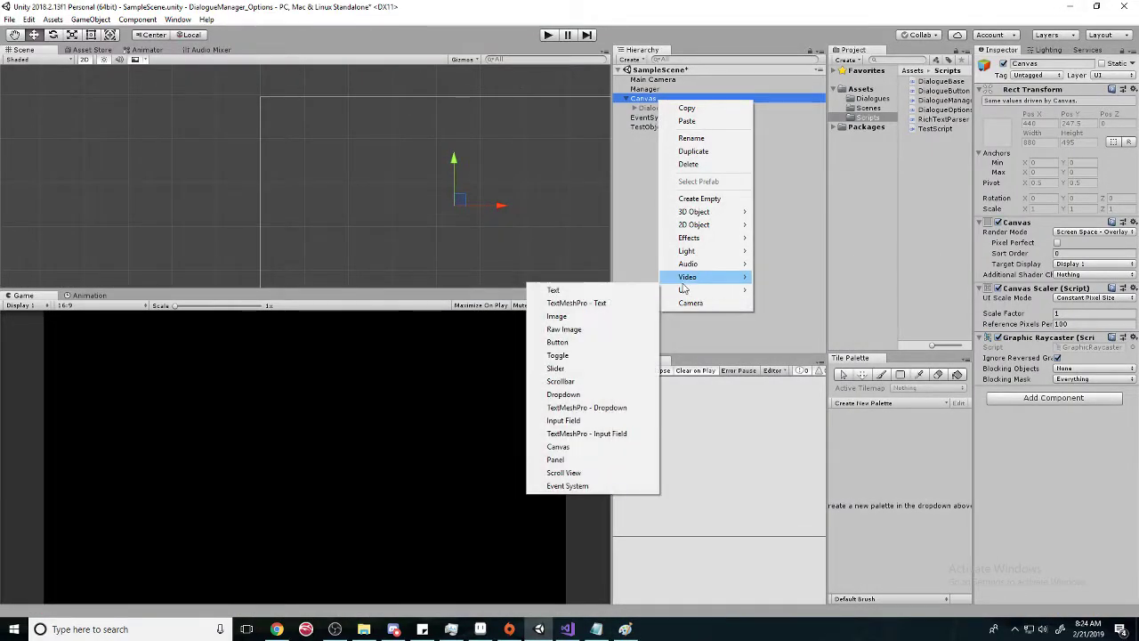
click(699, 198)
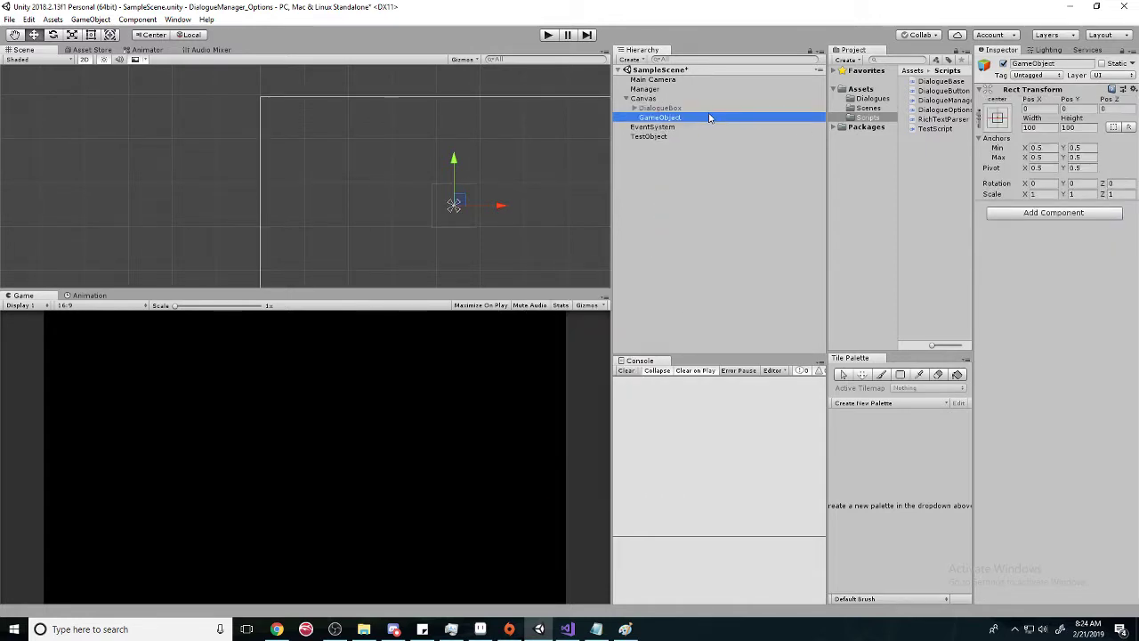
- Copy DialogueBox's Rect Transform values and paste them onto the new empty object
click(690, 108)
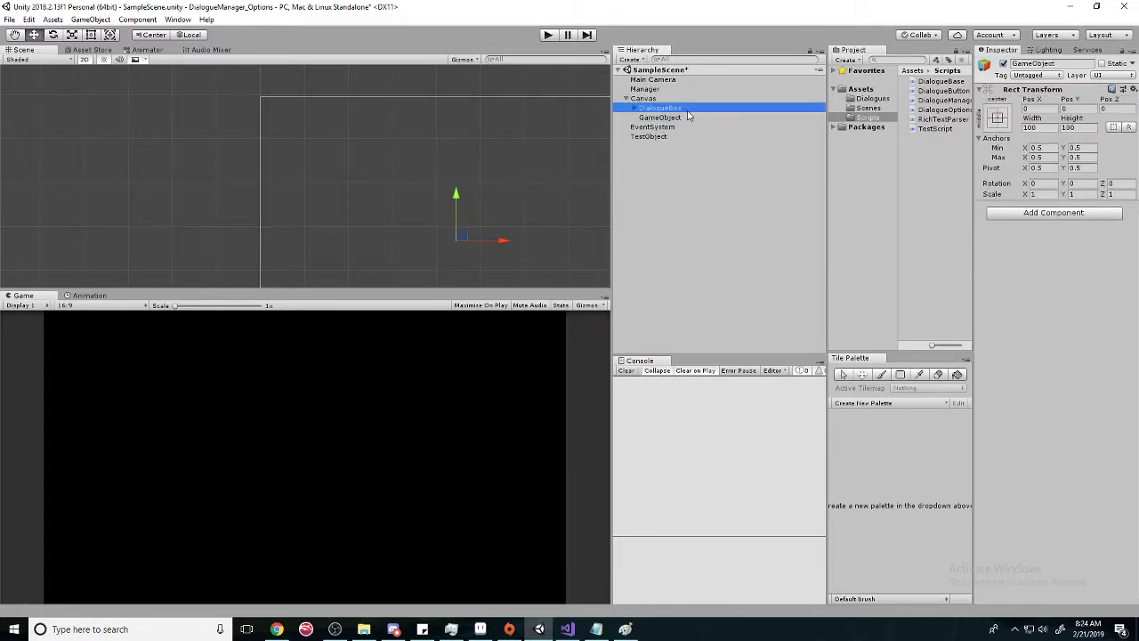
right_click(1034, 92)
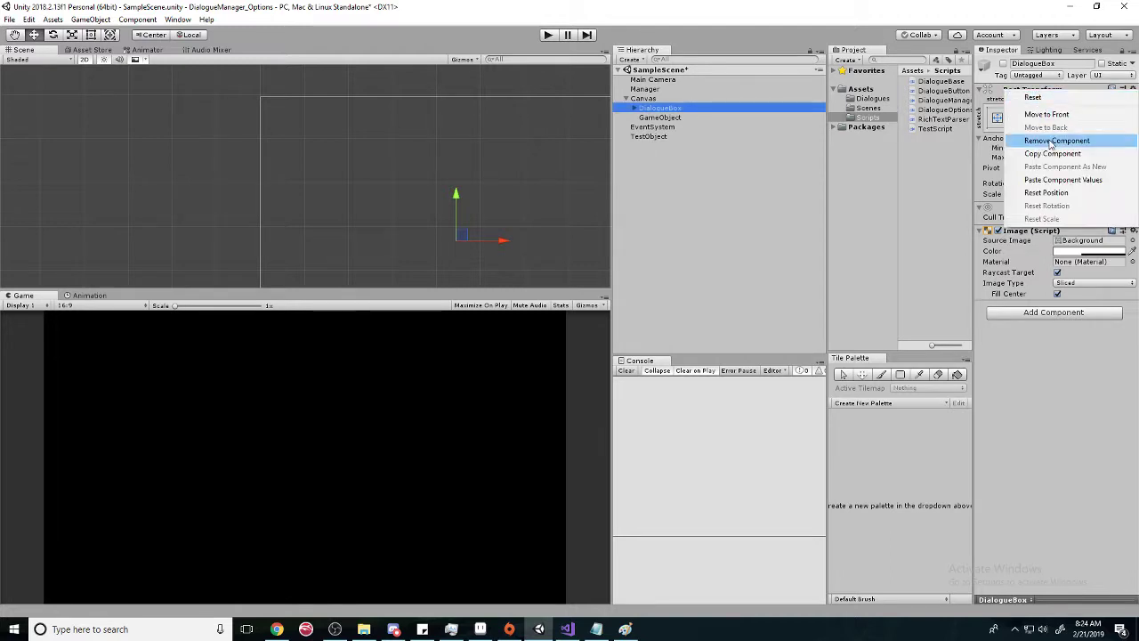
click(1051, 153)
click(735, 120)
right_click(1024, 91)
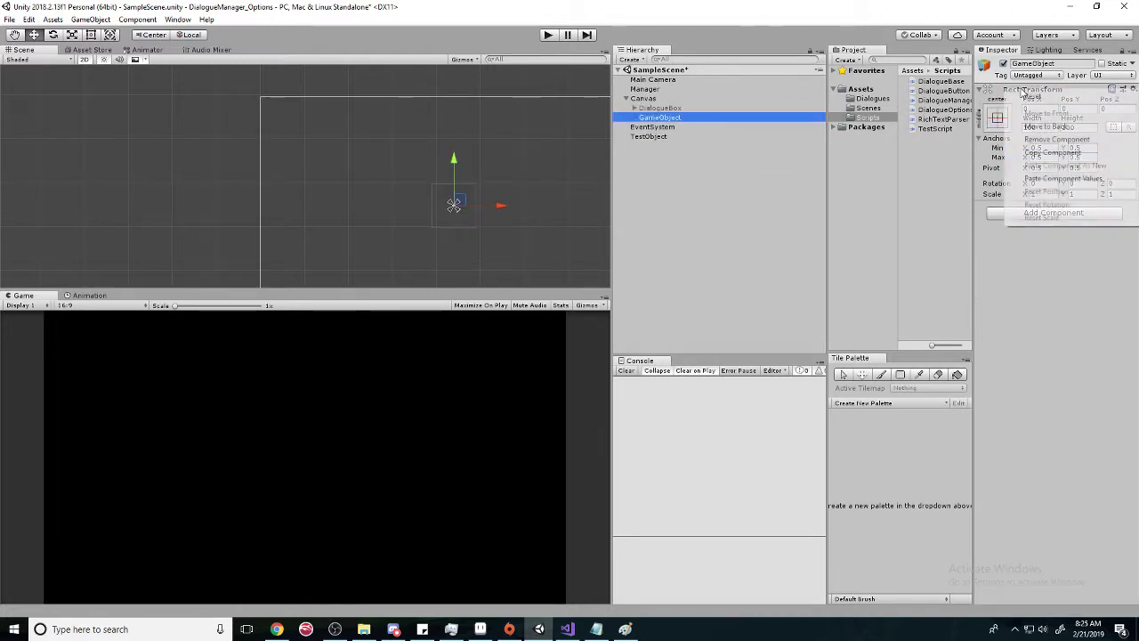
click(1064, 178)
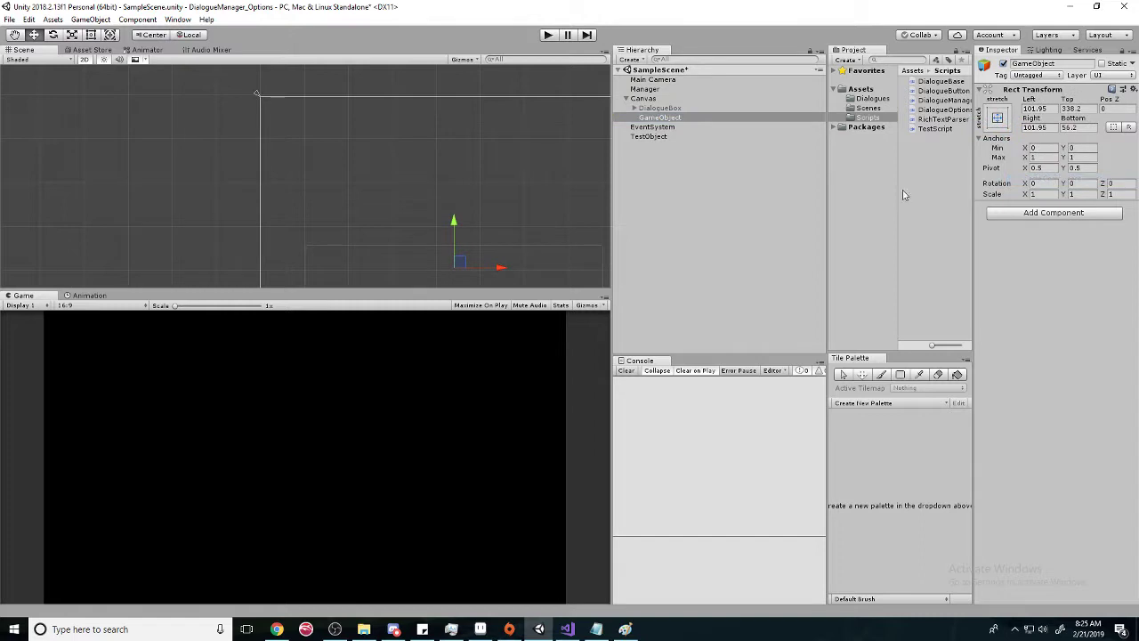
- Rename the new object to 'DialogueOptionsHolder'
double_click(673, 118)
scroll(315, 142, up, 3)
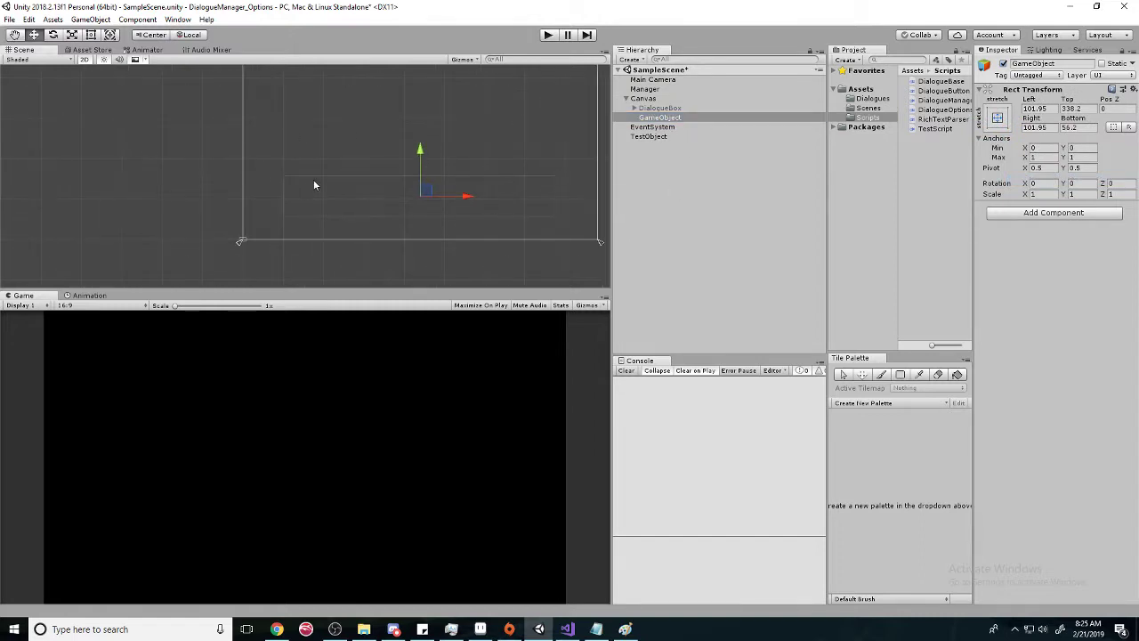
scroll(503, 147, up, 2)
click(660, 119)
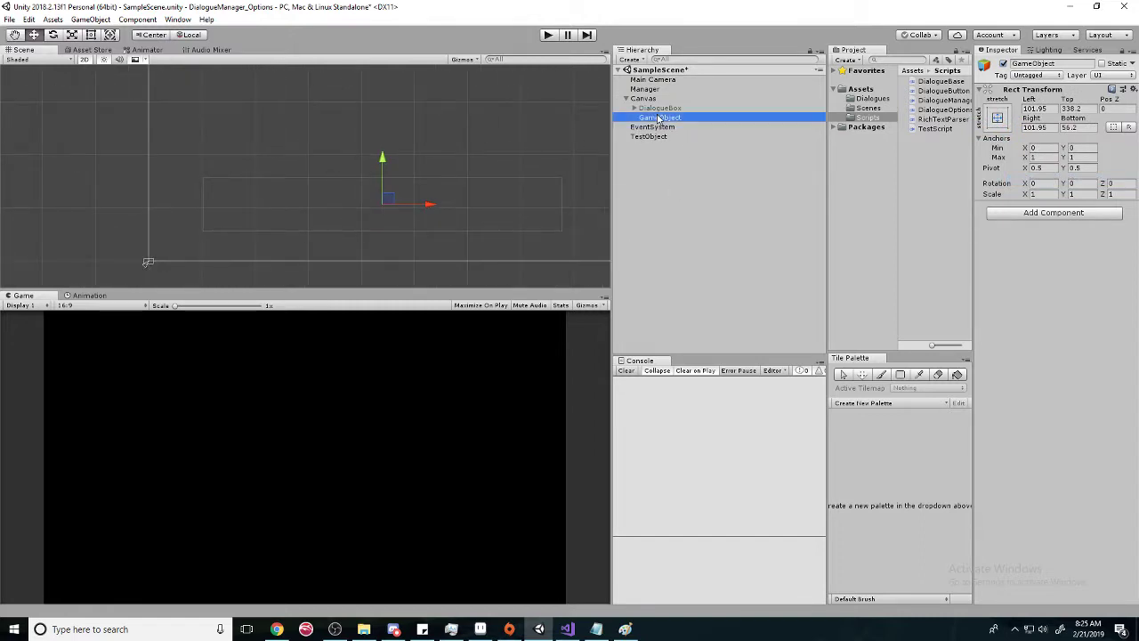
click(675, 117)
key(BackSpace)
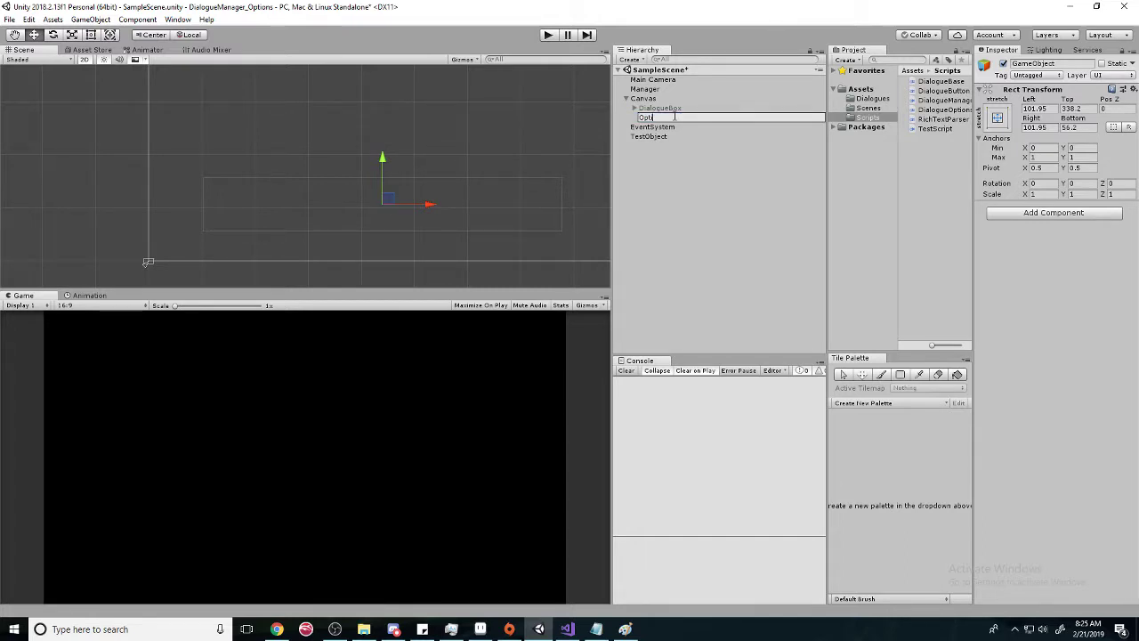
text(DialogueOptionsHolder)
key(Return)
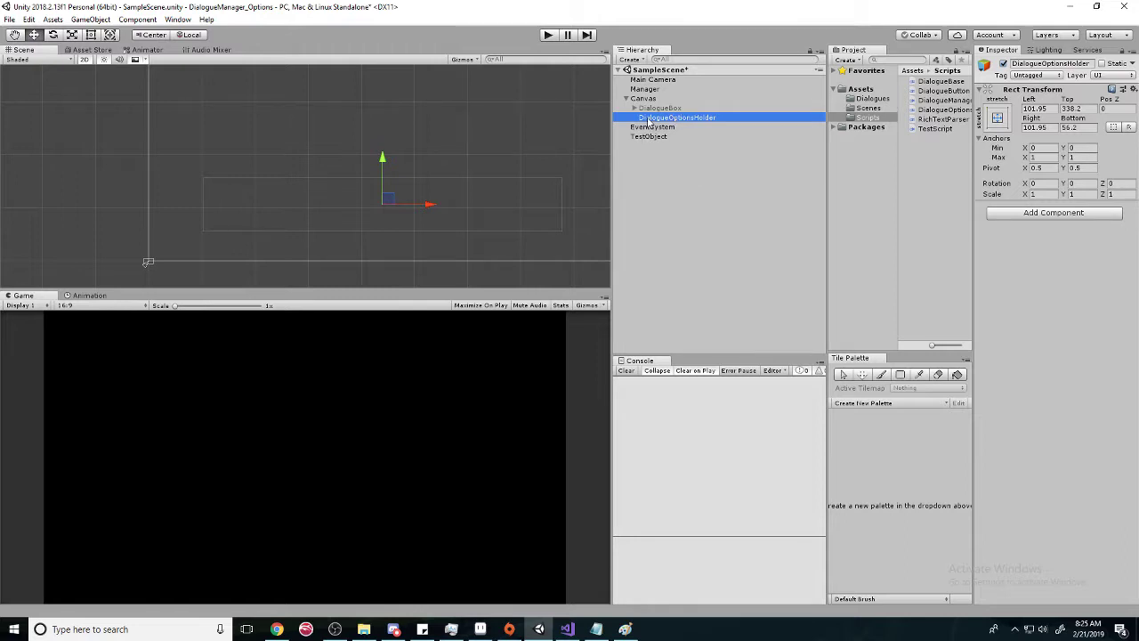
- Add a UI Button as a child of DialogueOptionsHolder
click(710, 150)
click(703, 127)
right_click(681, 116)
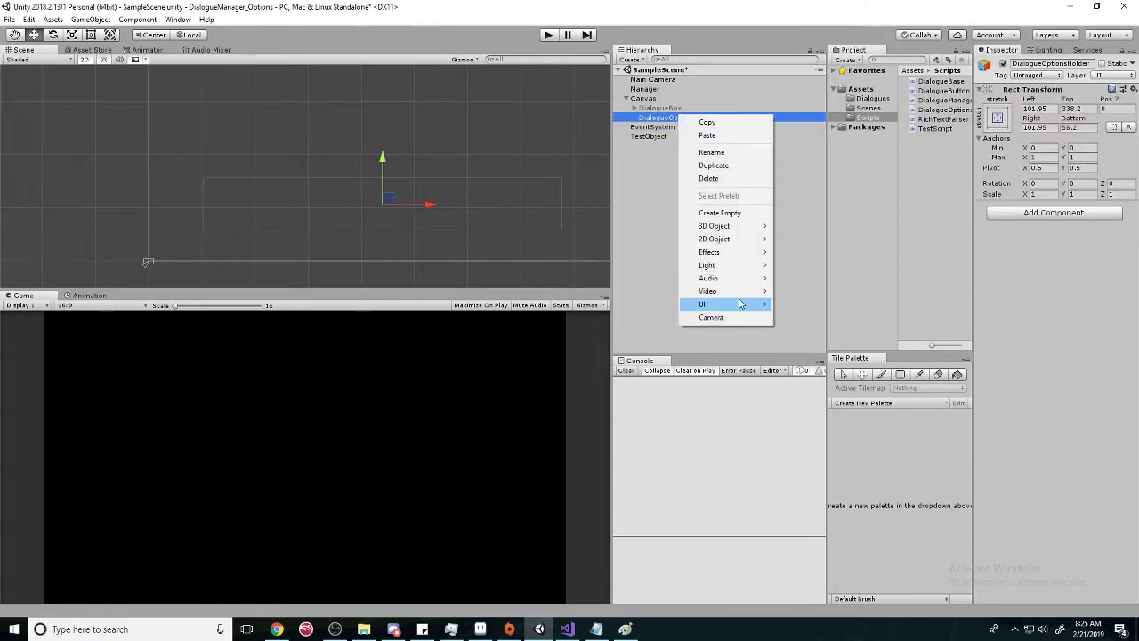
mouse_move(740, 304)
click(583, 361)
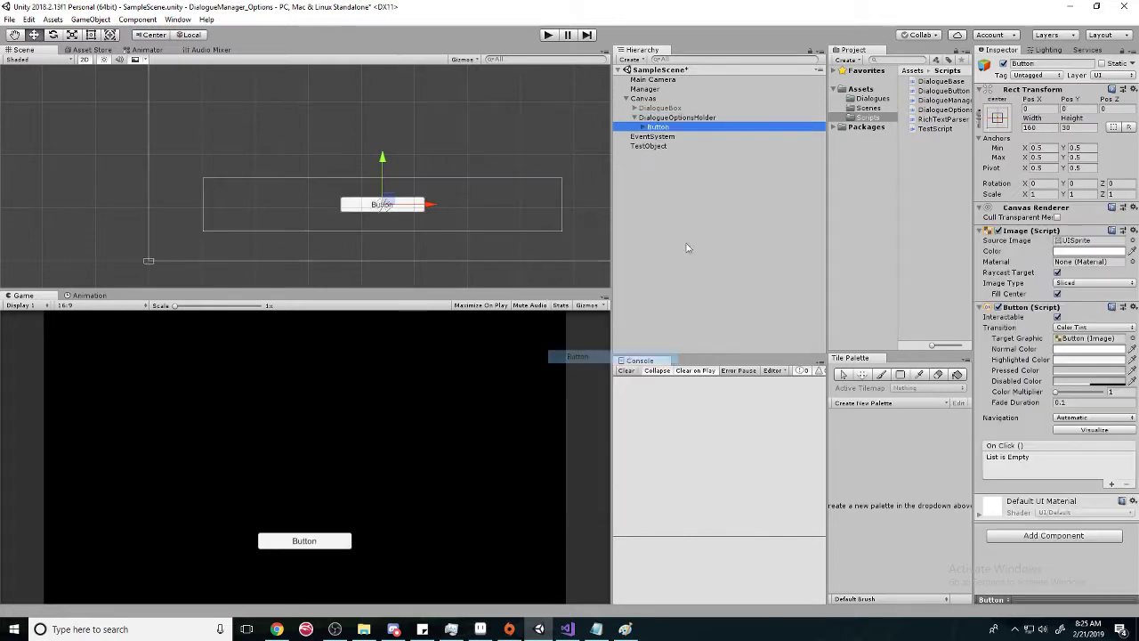
middle_drag(427, 205, 457, 196)
- Duplicate the button twice and move Button (2) up and to the right
key(ctrl+d)
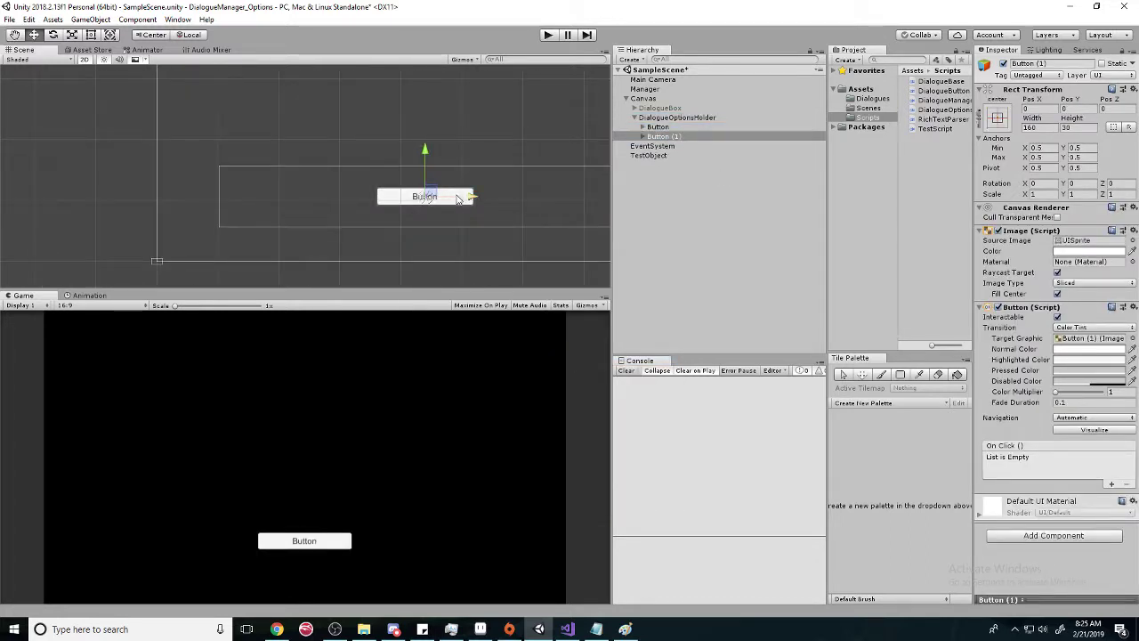
key(ctrl+d)
click(701, 118)
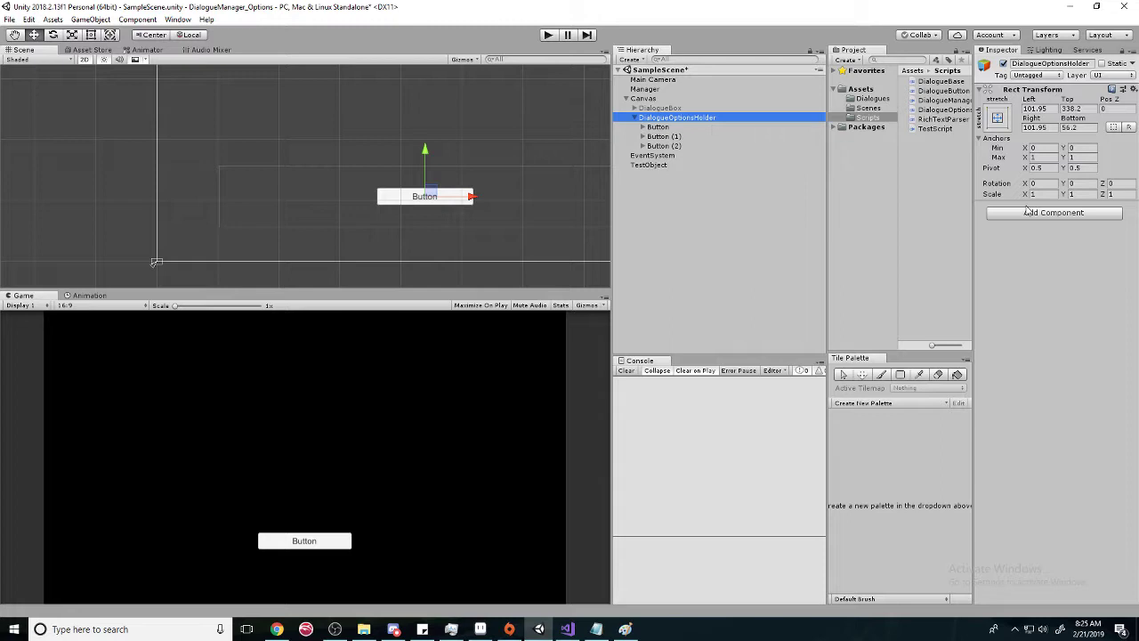
click(1028, 212)
click(683, 132)
click(664, 146)
drag(435, 193, 459, 213)
click(685, 118)
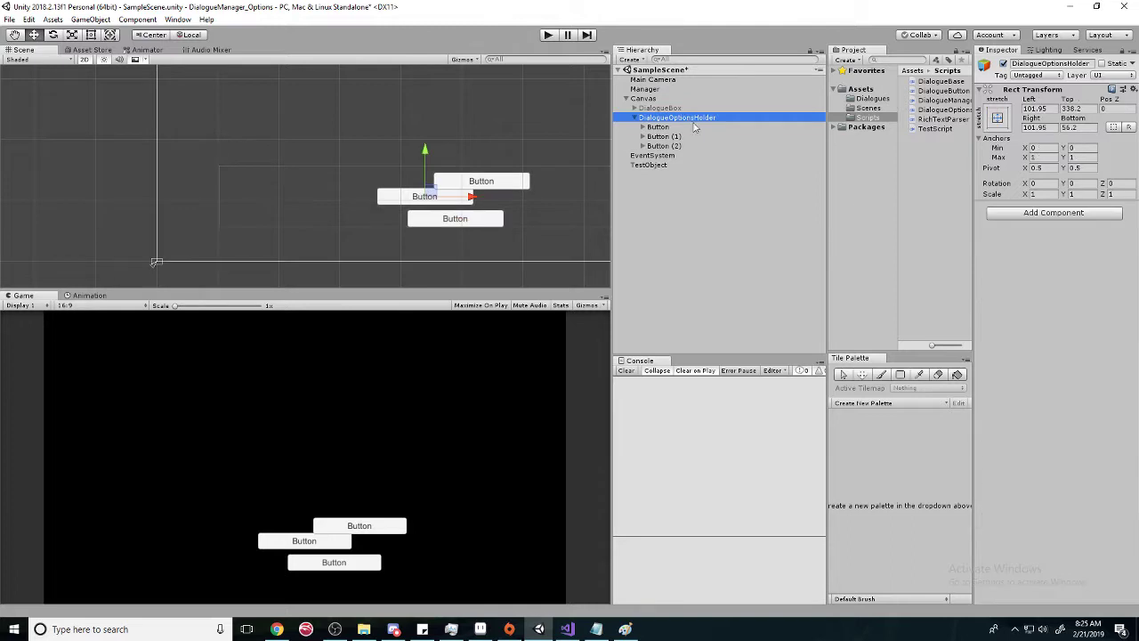
- Add a Grid Layout Group component to DialogueOptionsHolder
click(1024, 214)
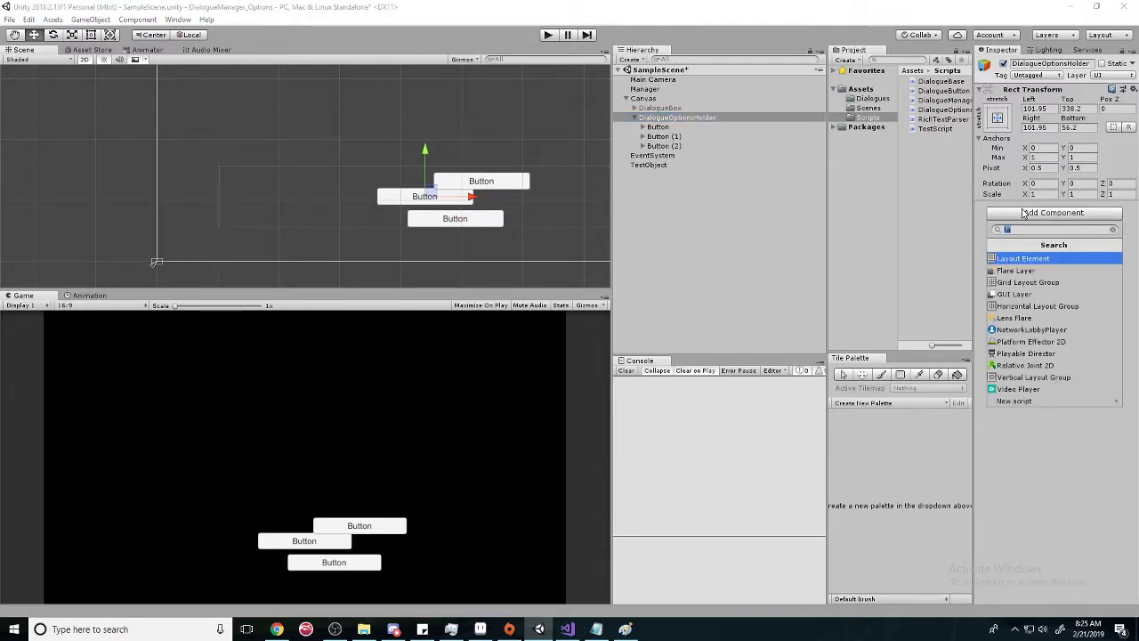
key(BackSpace)
text(layout)
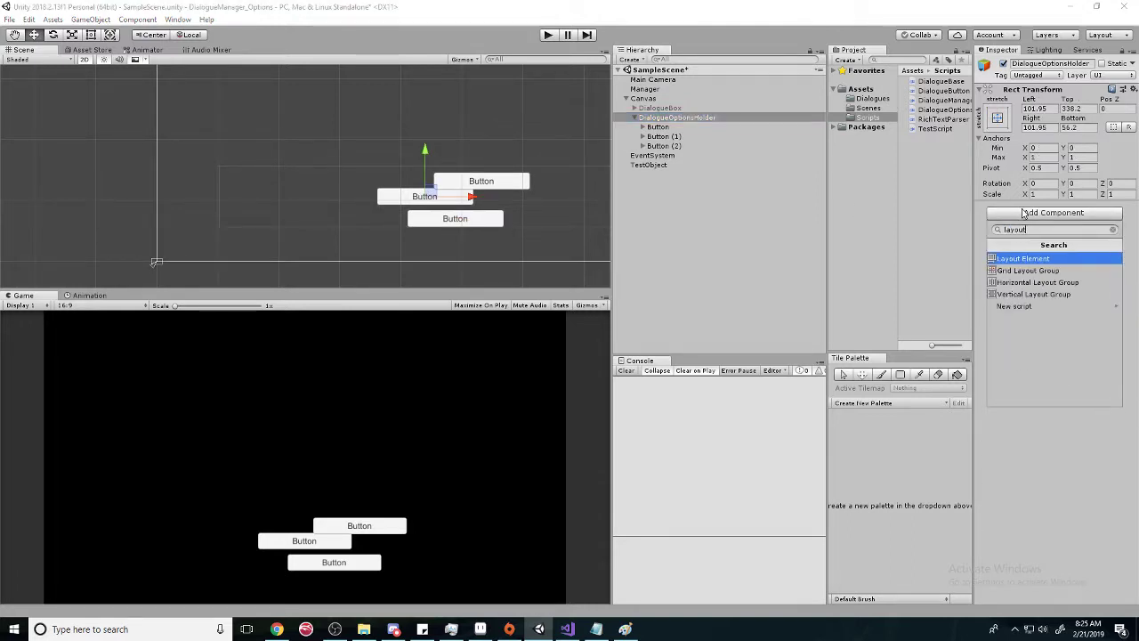
key(Down)
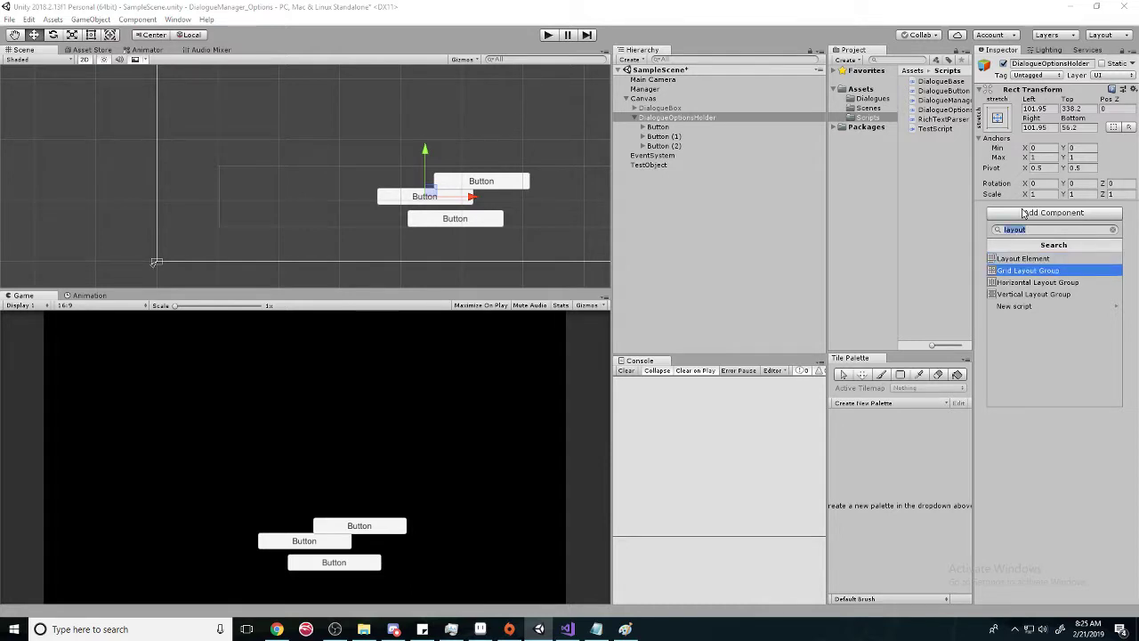
key(Return)
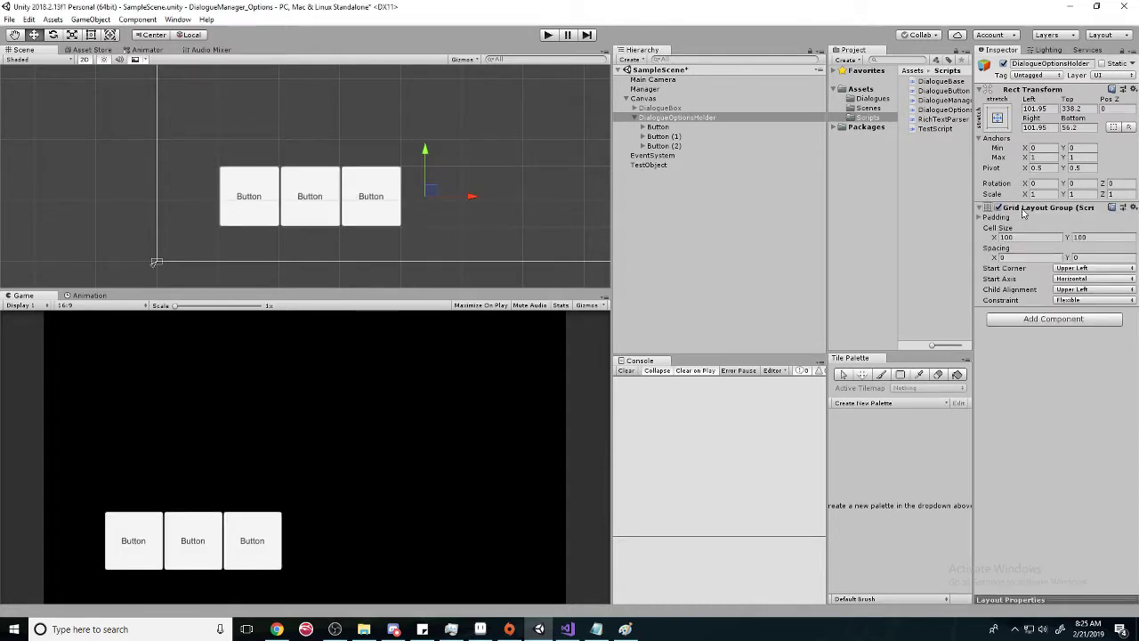
click(696, 124)
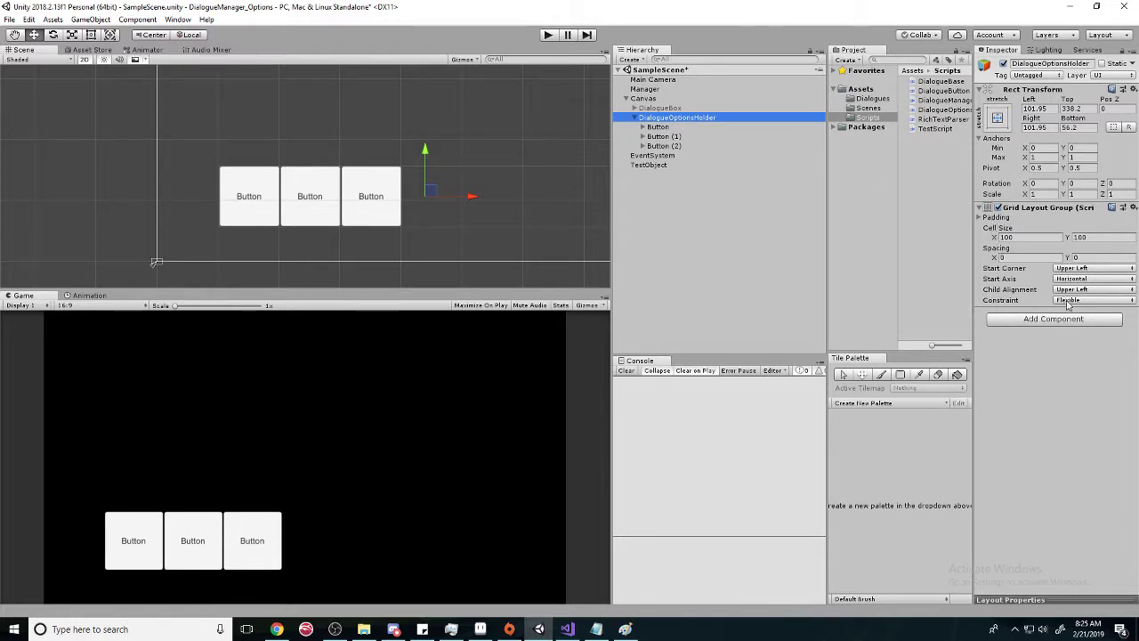
- Set the grid Constraint to Fixed Row Count and Child Alignment to Middle Center
click(1076, 300)
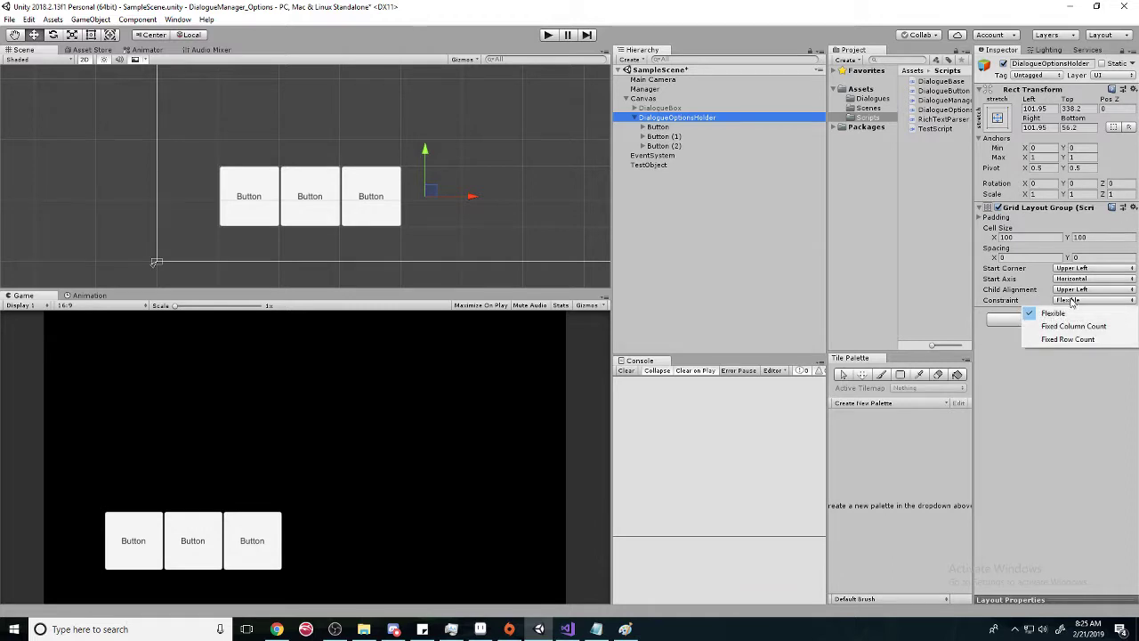
click(1077, 339)
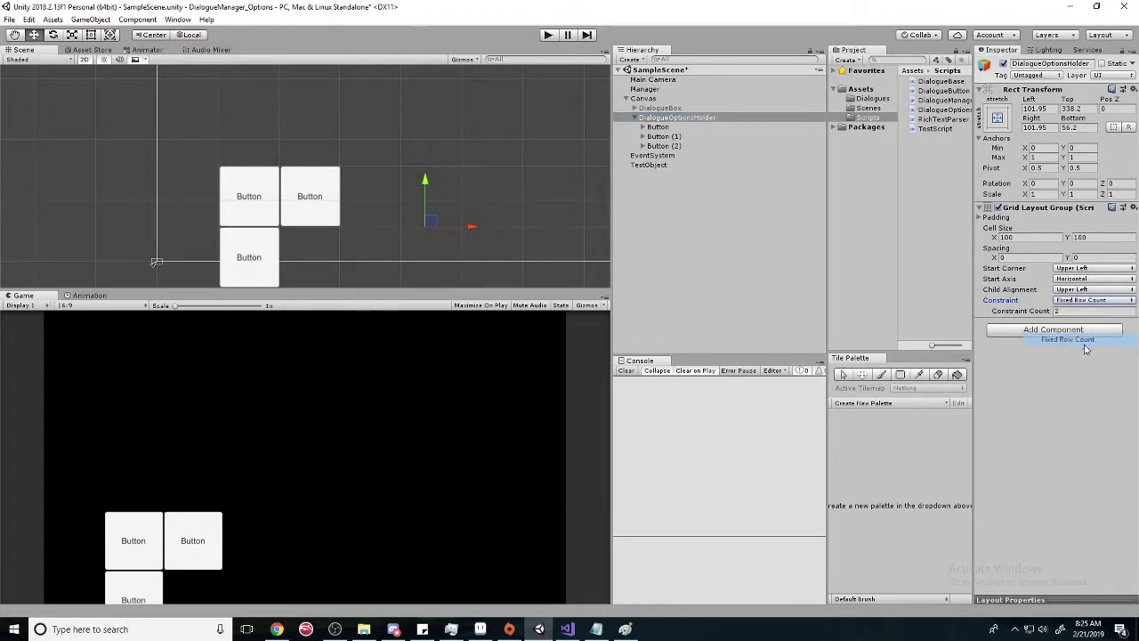
click(1088, 300)
click(1087, 300)
click(1088, 290)
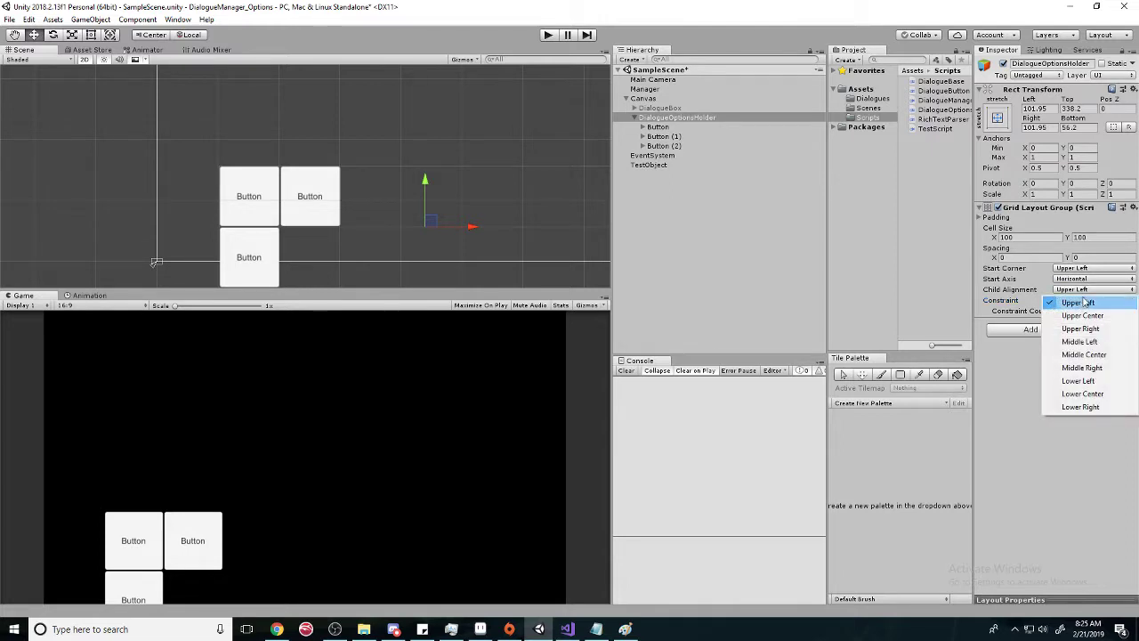
click(1085, 354)
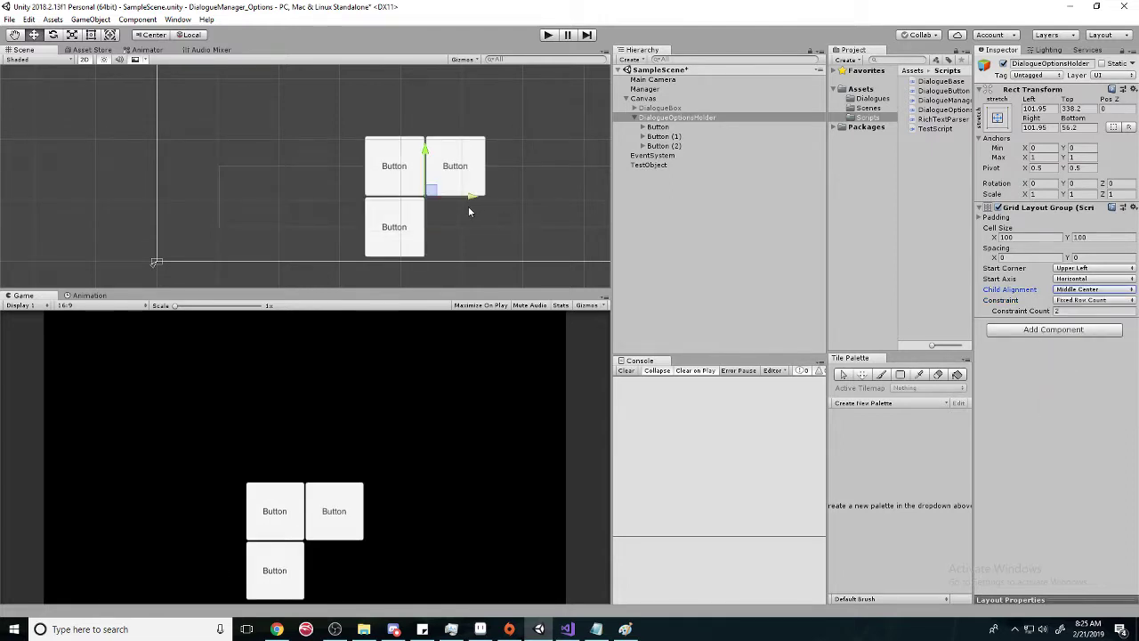
middle_drag(470, 197, 449, 209)
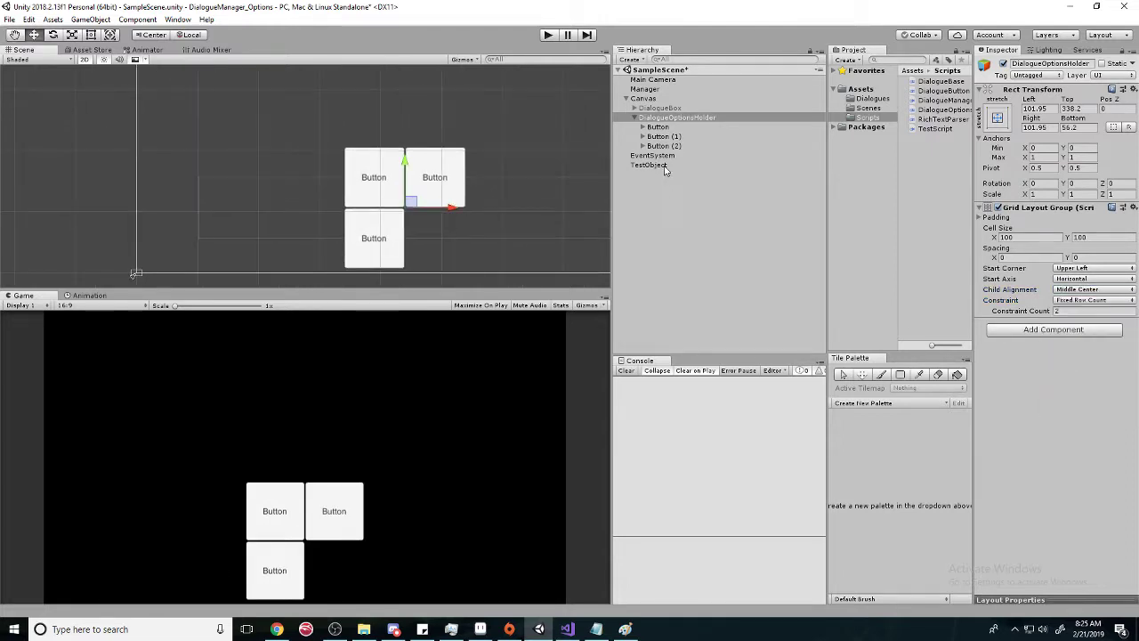
- Widen the grid cells and duplicate a button five times for eight buttons
click(1005, 233)
drag(1070, 239, 1096, 233)
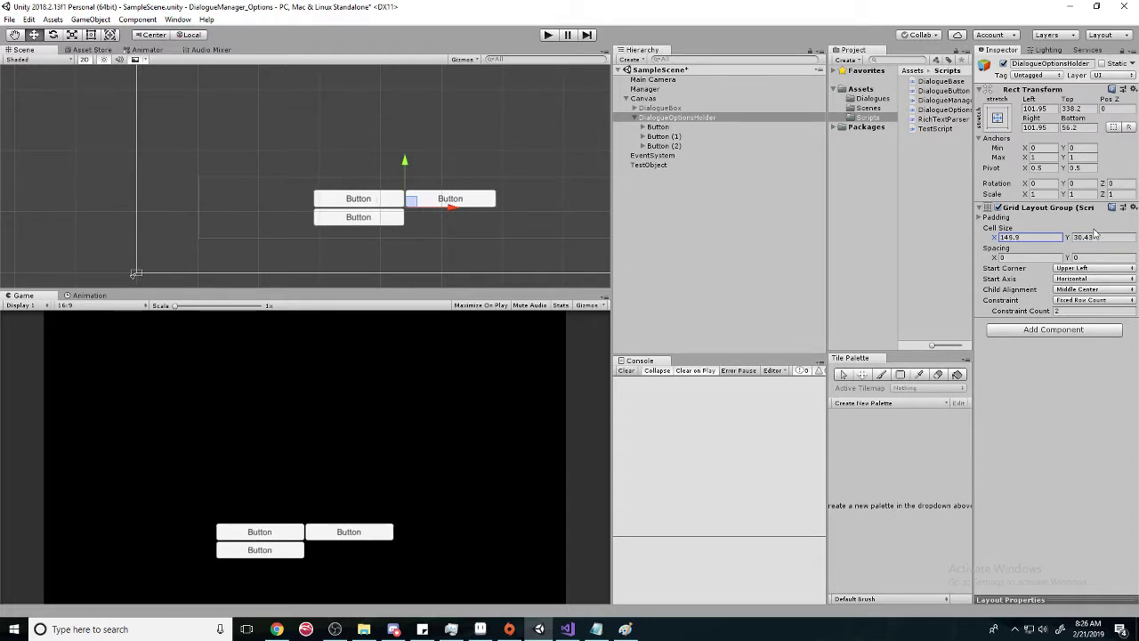
click(698, 146)
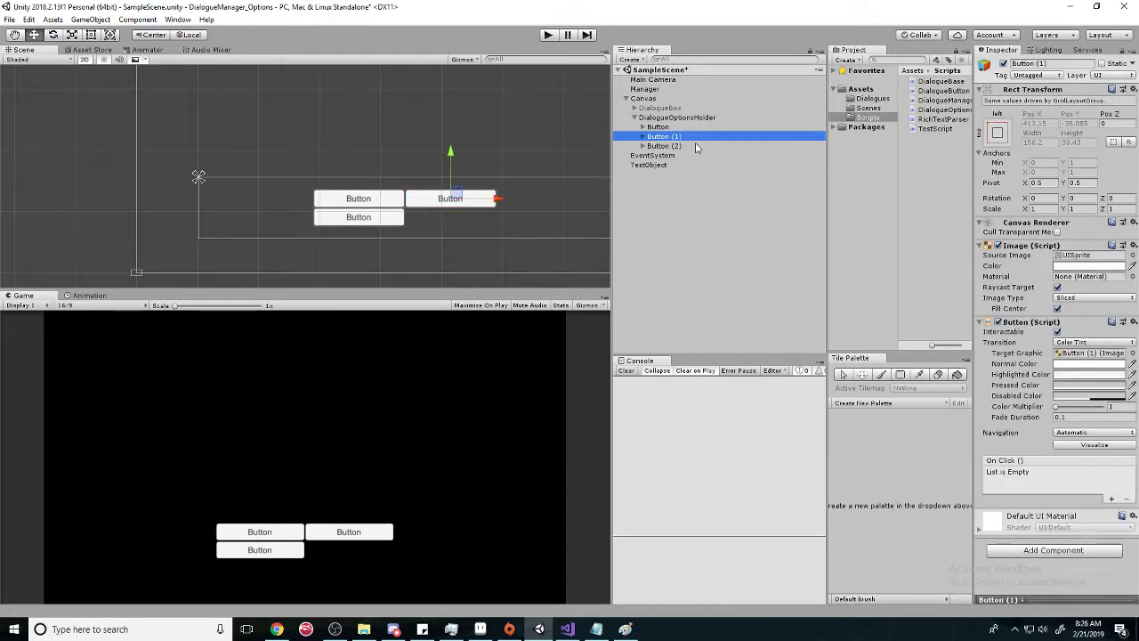
key(ctrl+d)
key(ctrl+d)
key(ctrl+d)
key(ctrl+d)
key(ctrl+d)
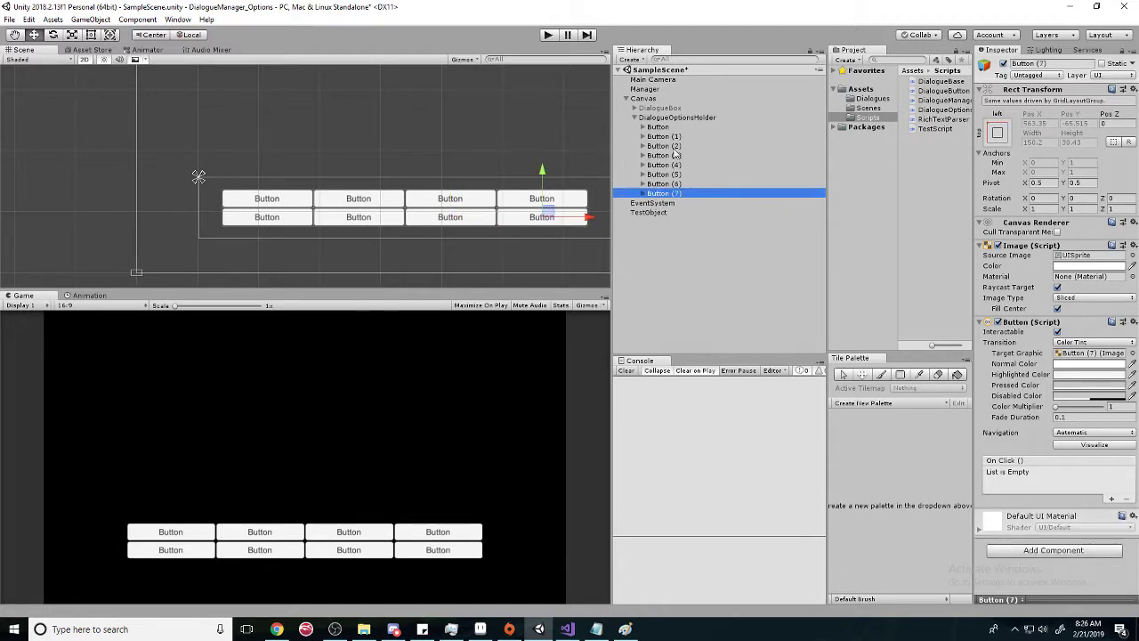
- Set the Grid Layout Group spacing to 10 on X and 10 on Y
click(666, 119)
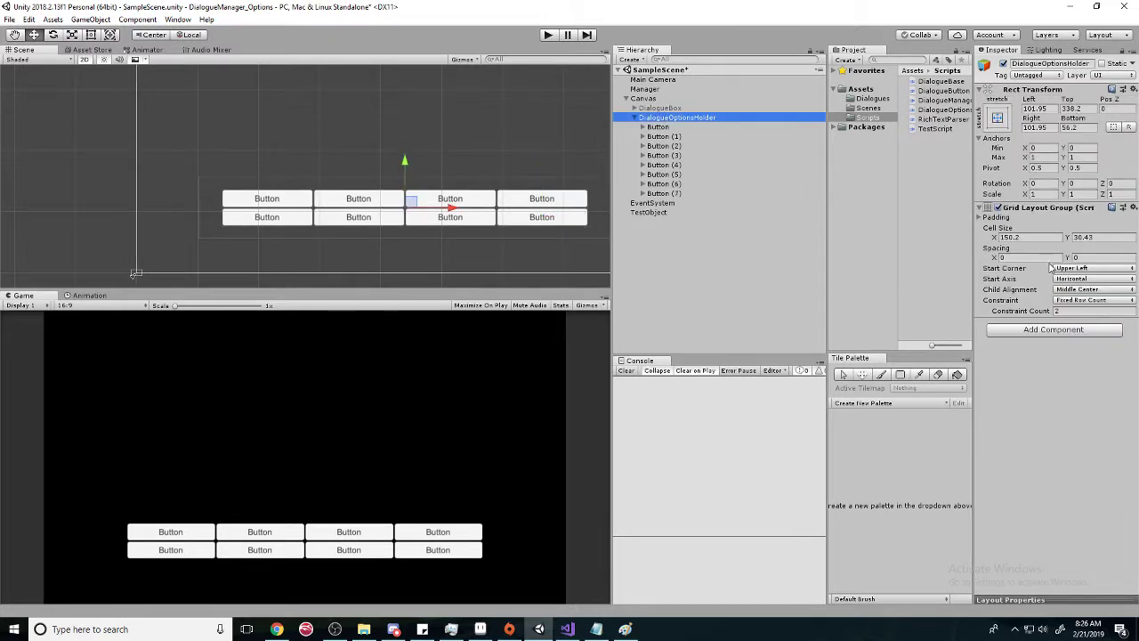
click(1003, 257)
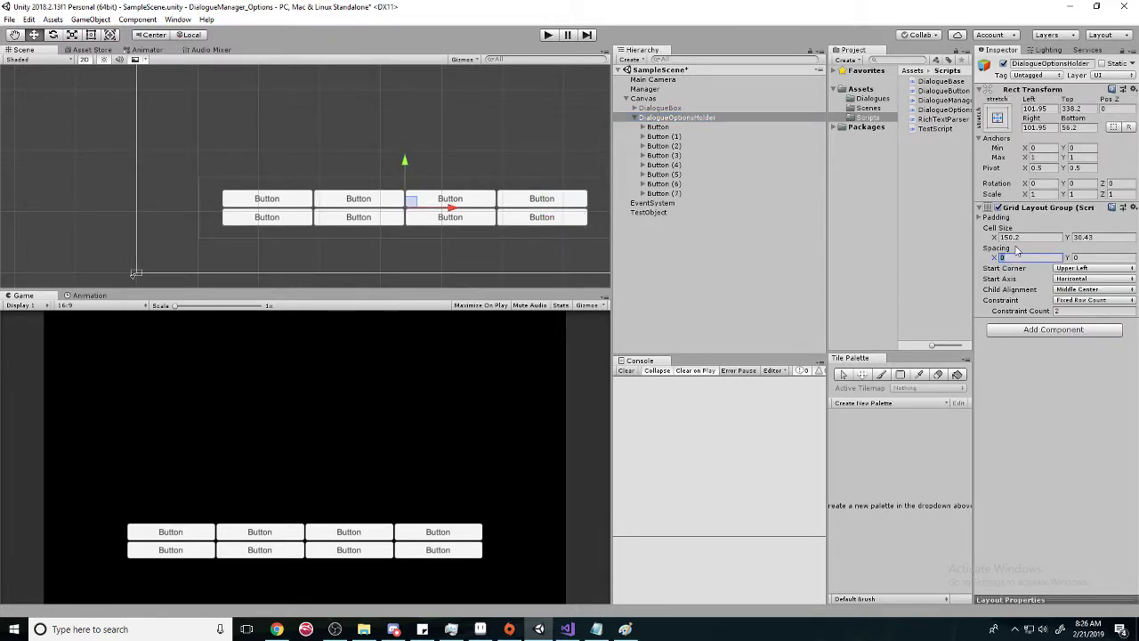
text(10)
key(Tab)
text(10)
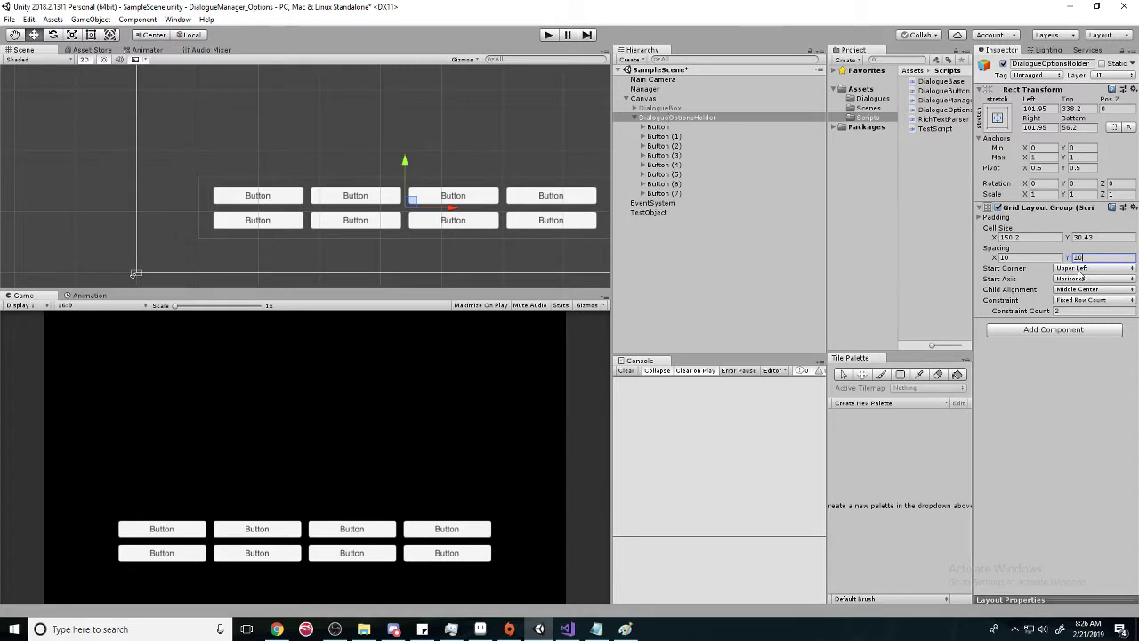
- Set the grid Cell Size to 150 wide by 35 high
click(1091, 237)
text(35)
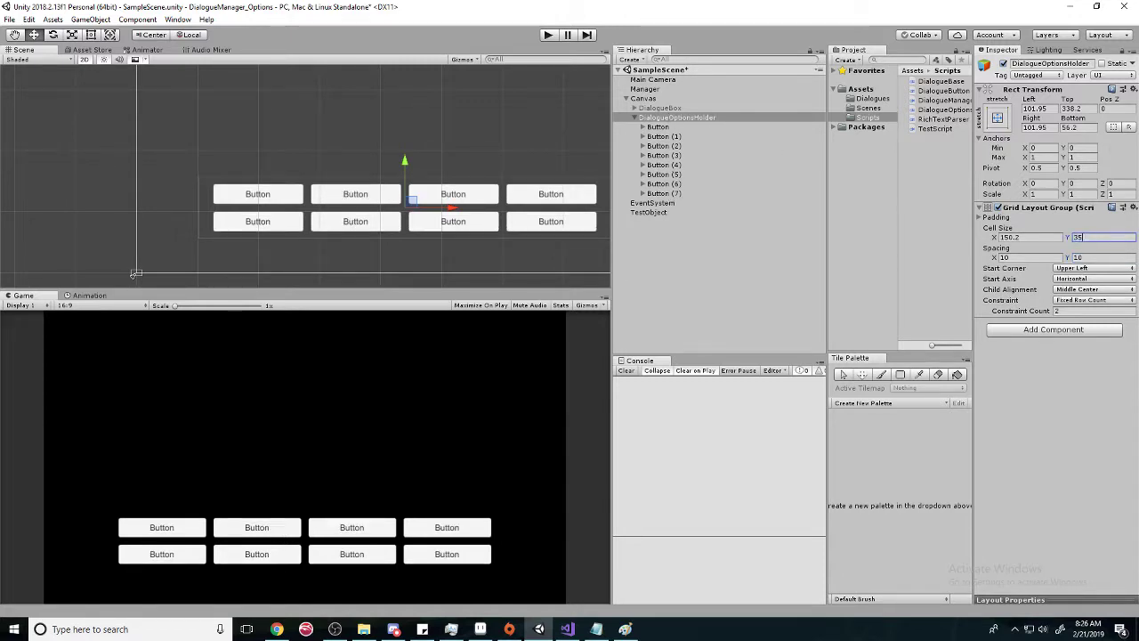
click(1022, 237)
text(150)
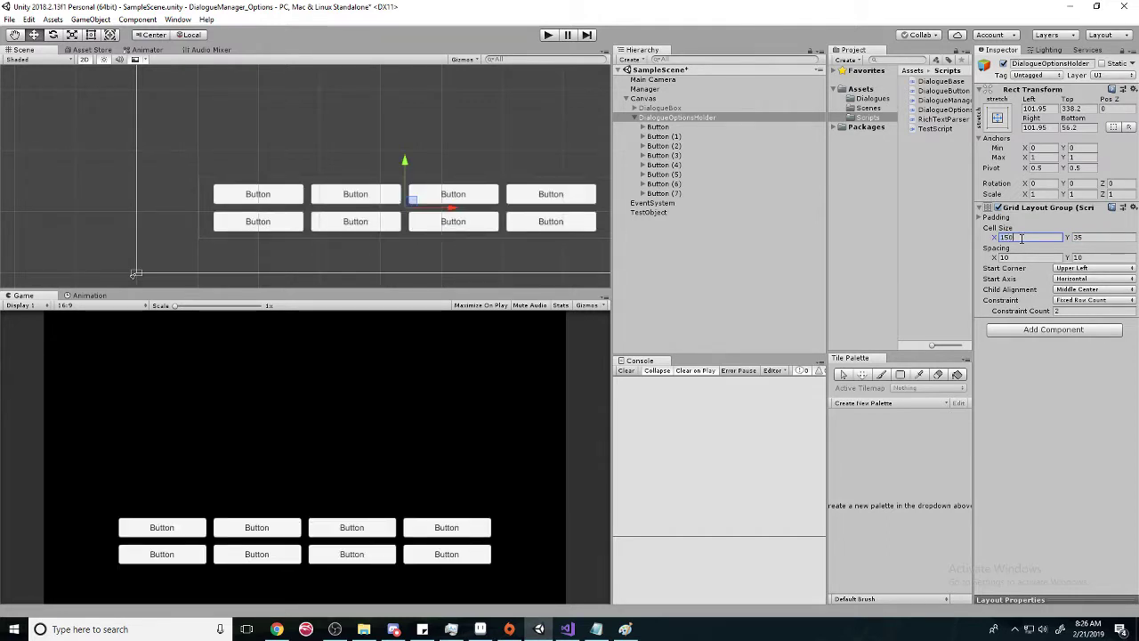
middle_drag(515, 184, 467, 190)
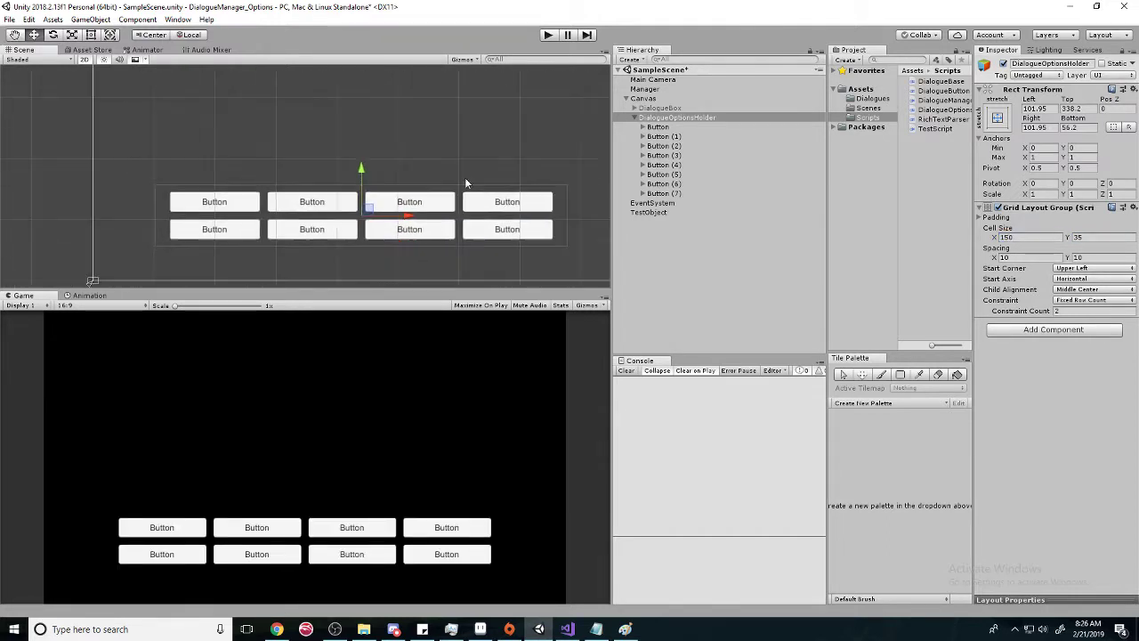
click(670, 128)
click(668, 119)
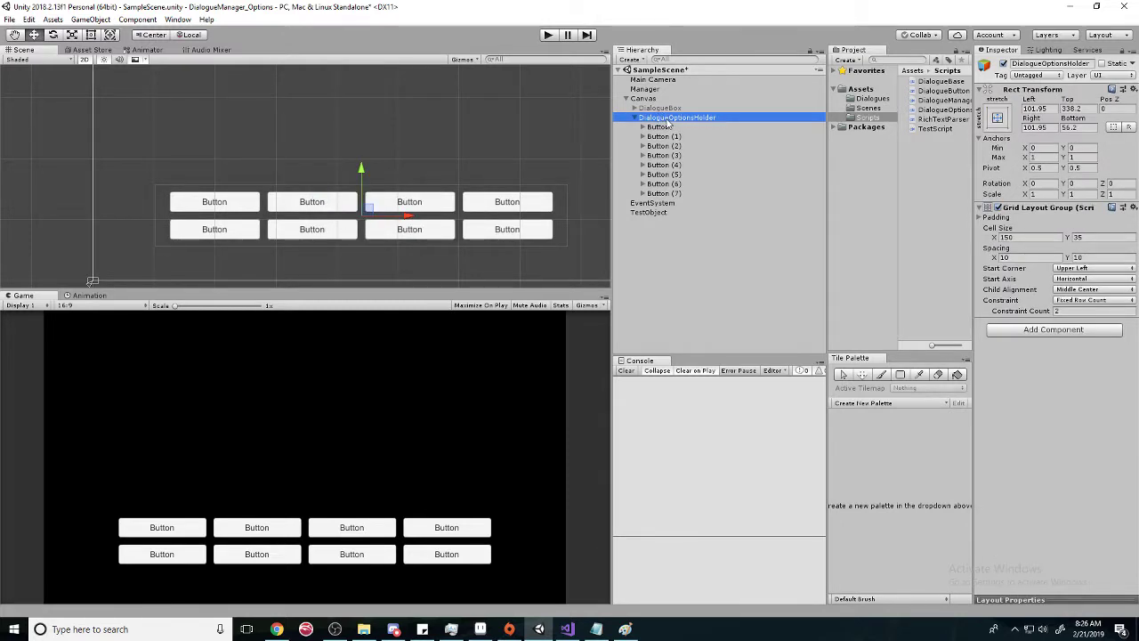
- Add a UI Text object inside DialogueOptionsHolder
right_click(669, 121)
mouse_move(715, 312)
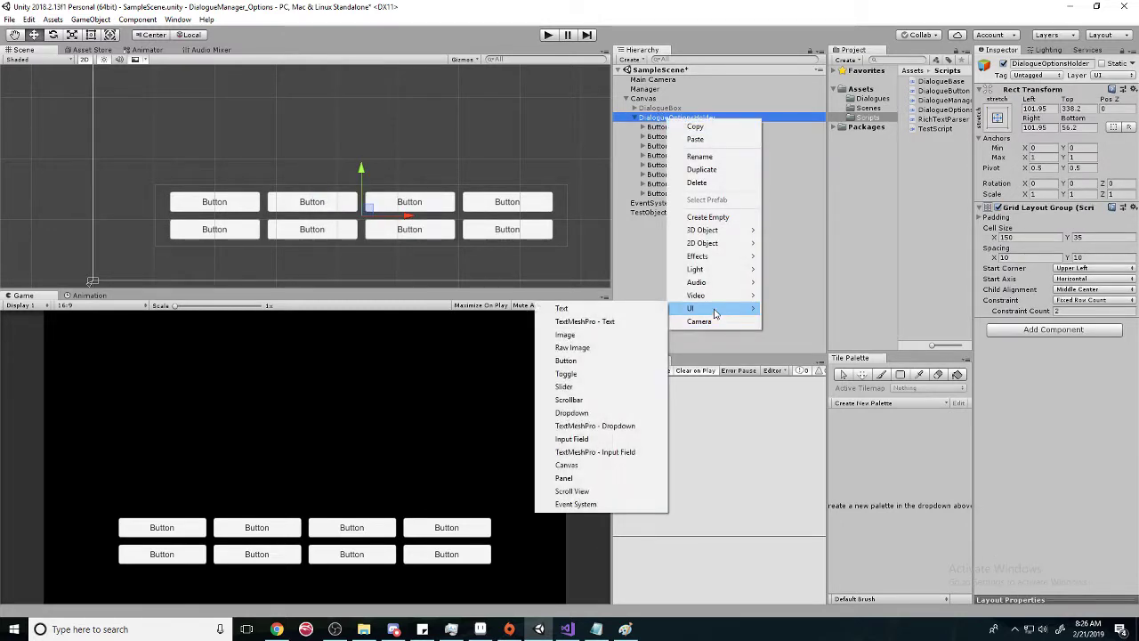
click(589, 307)
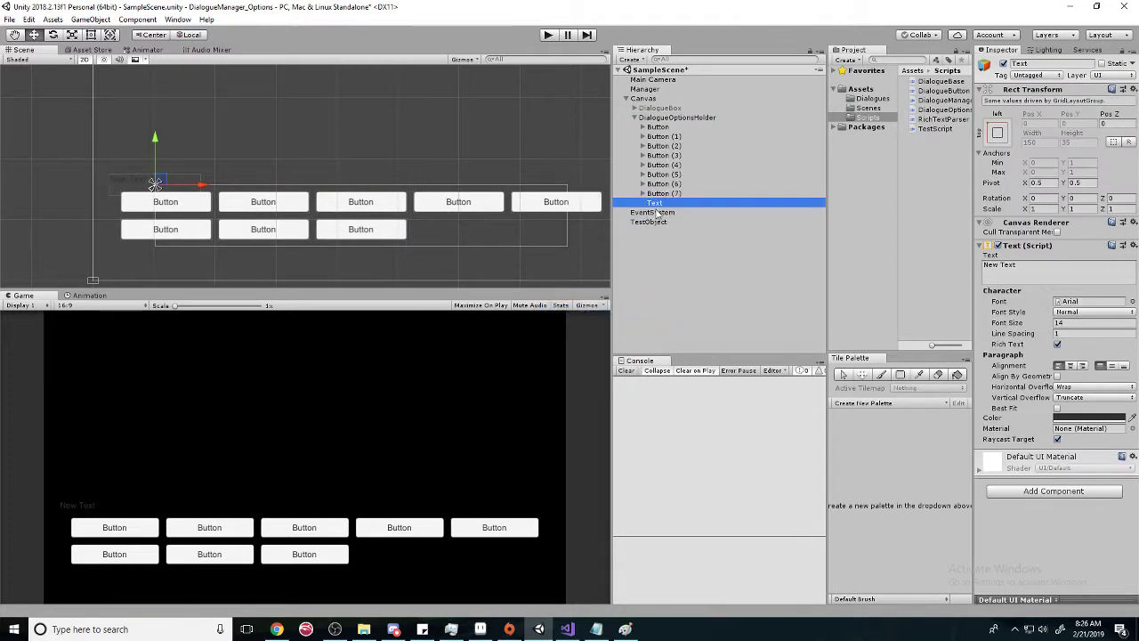
scroll(294, 187, up, 3)
scroll(302, 187, down, 2)
middle_drag(303, 187, 136, 171)
scroll(136, 171, down, 1)
- Give the text a Layout Element with Ignore Layout ticked and place it above the buttons
click(1019, 494)
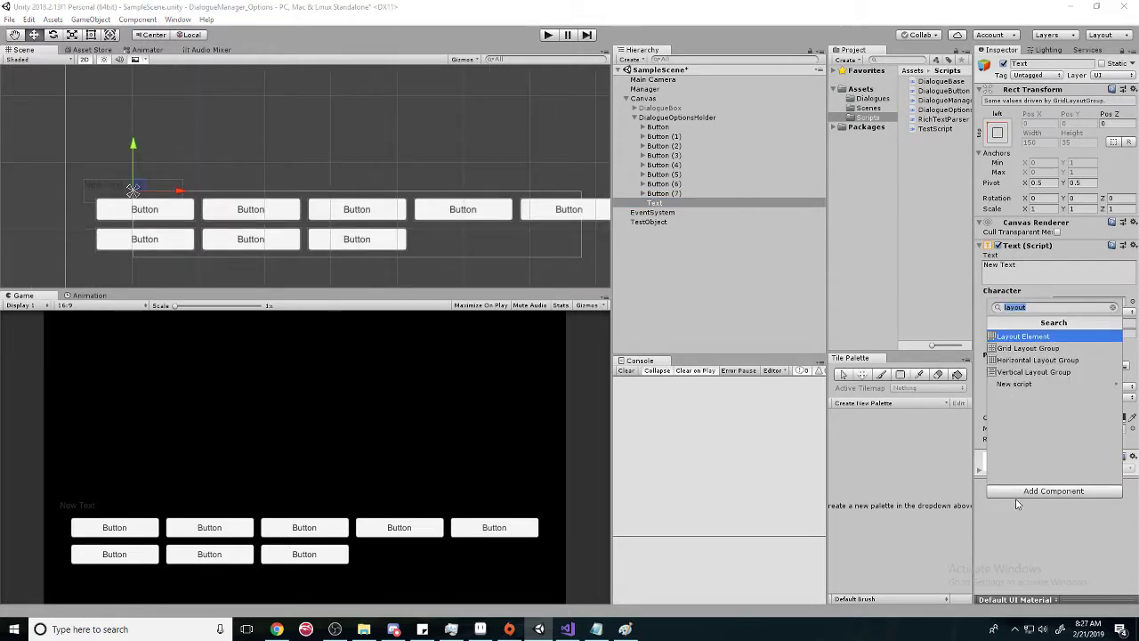
key(Return)
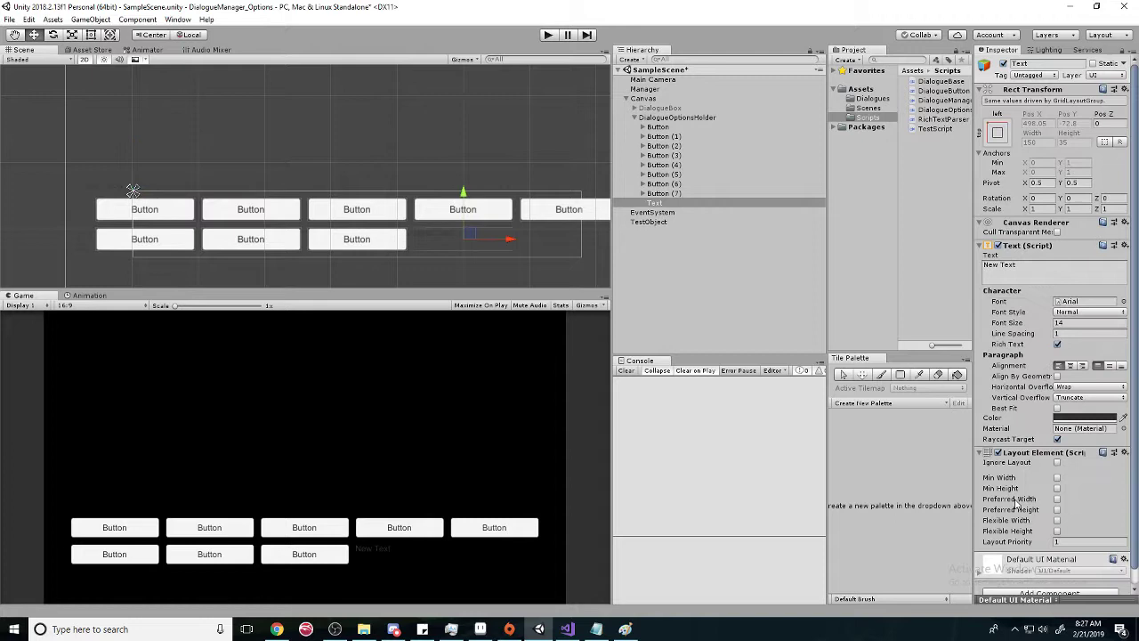
click(1057, 463)
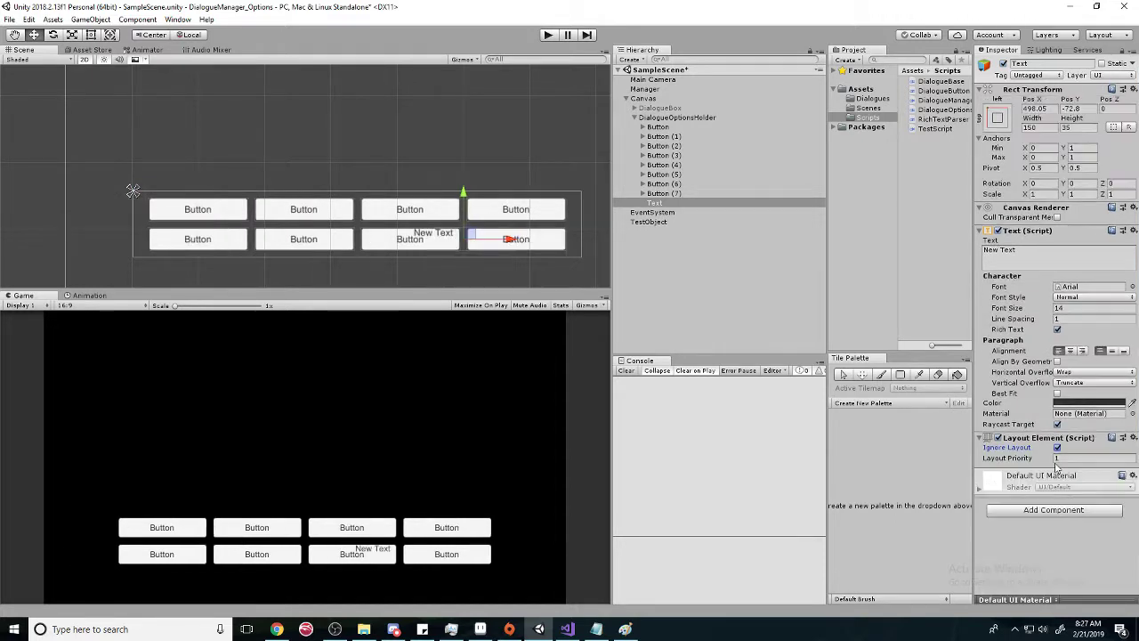
scroll(539, 263, down, 2)
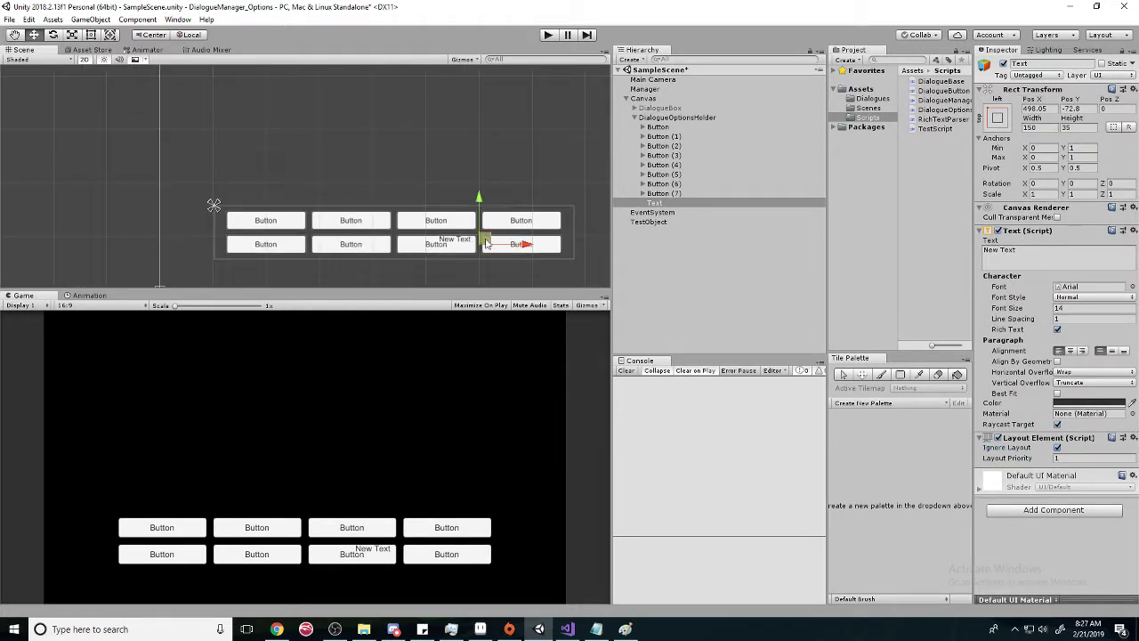
drag(485, 241, 405, 185)
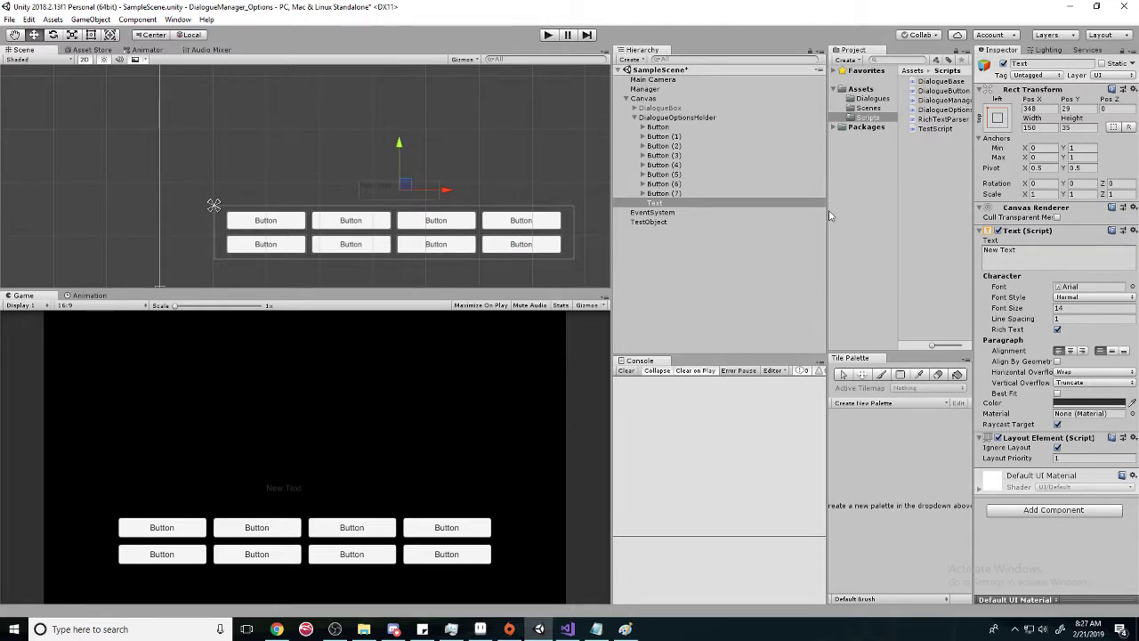
- Change the text colour to white
click(1081, 406)
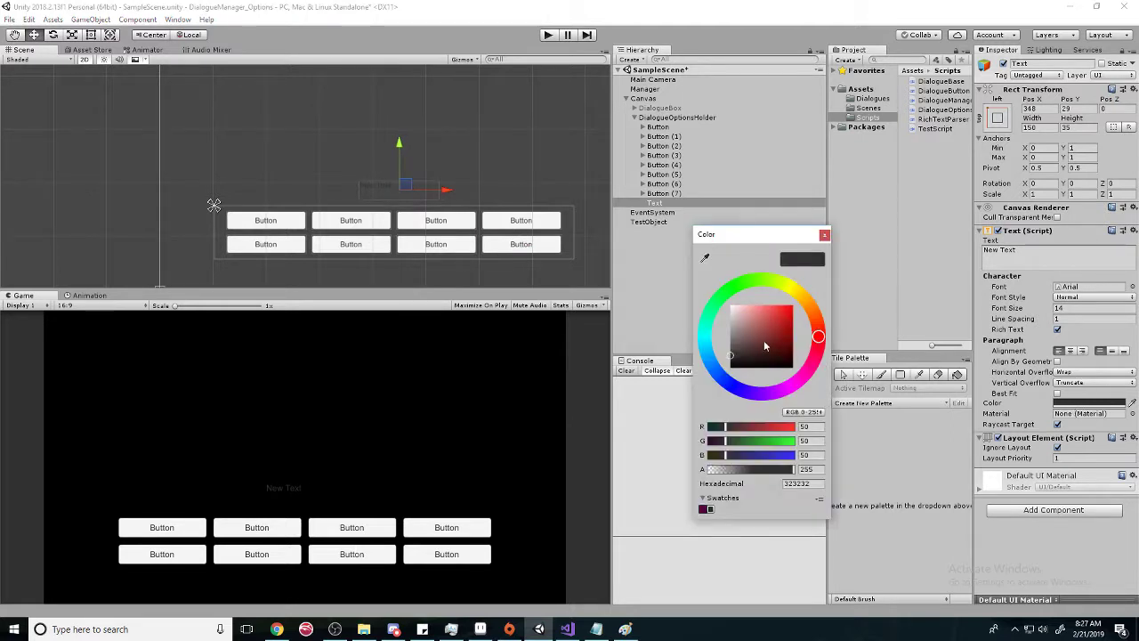
drag(764, 340, 730, 306)
click(824, 234)
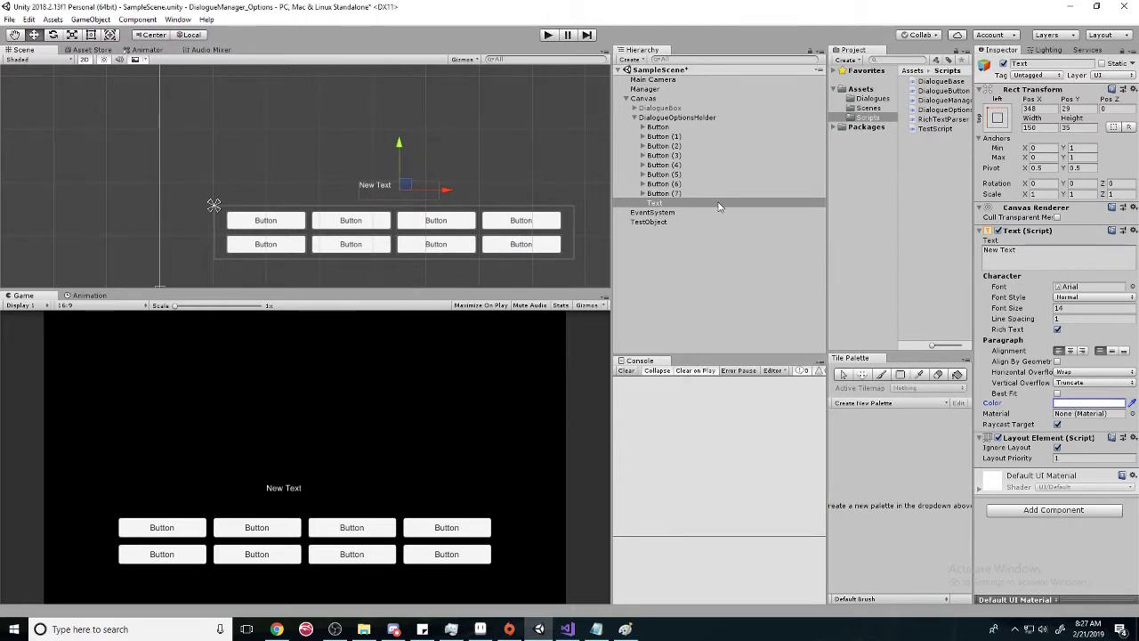
- Name the text object 'Question Text' and make it display 'How are you?'
click(708, 202)
key(BackSpace)
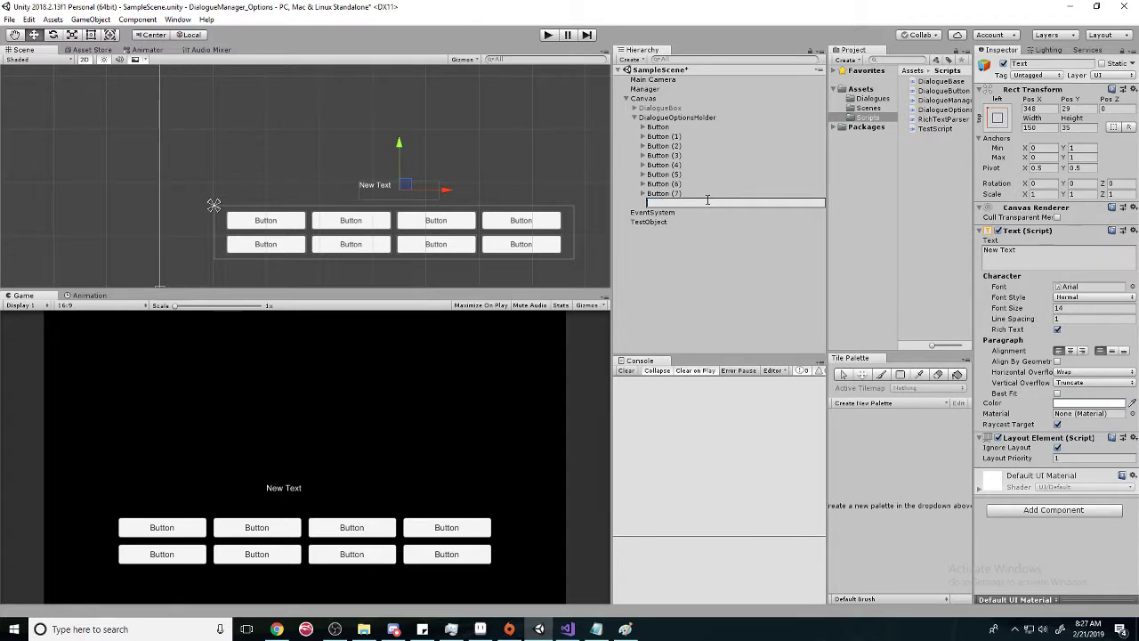
text(How)
key(BackSpace)
key(BackSpace)
key(BackSpace)
text(Text)
key(Return)
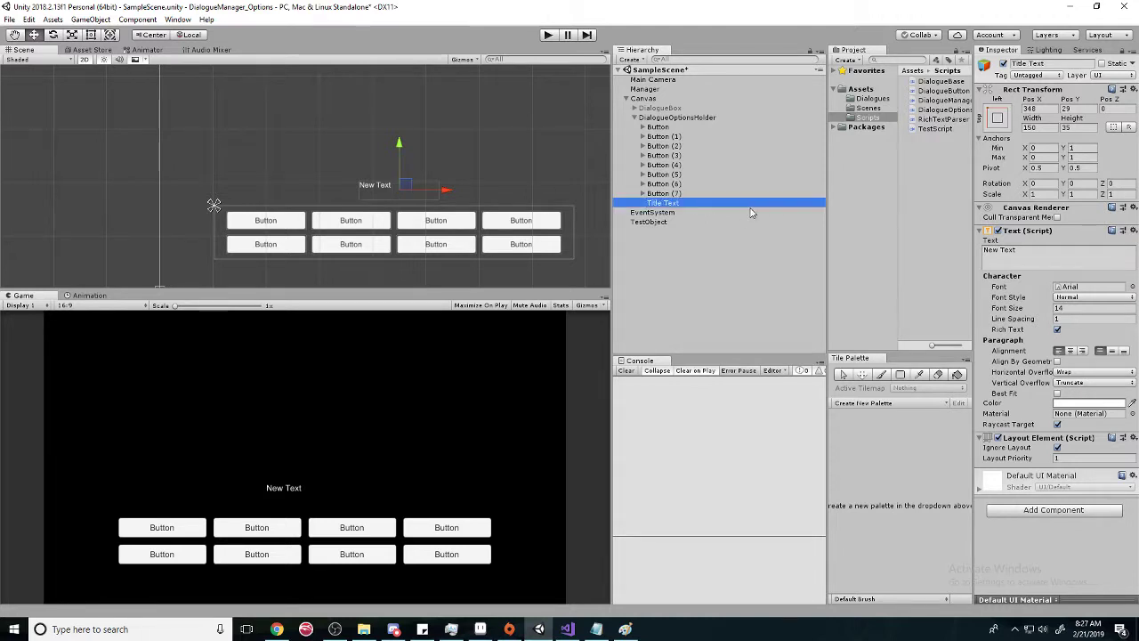
key(F2)
text(Quest)
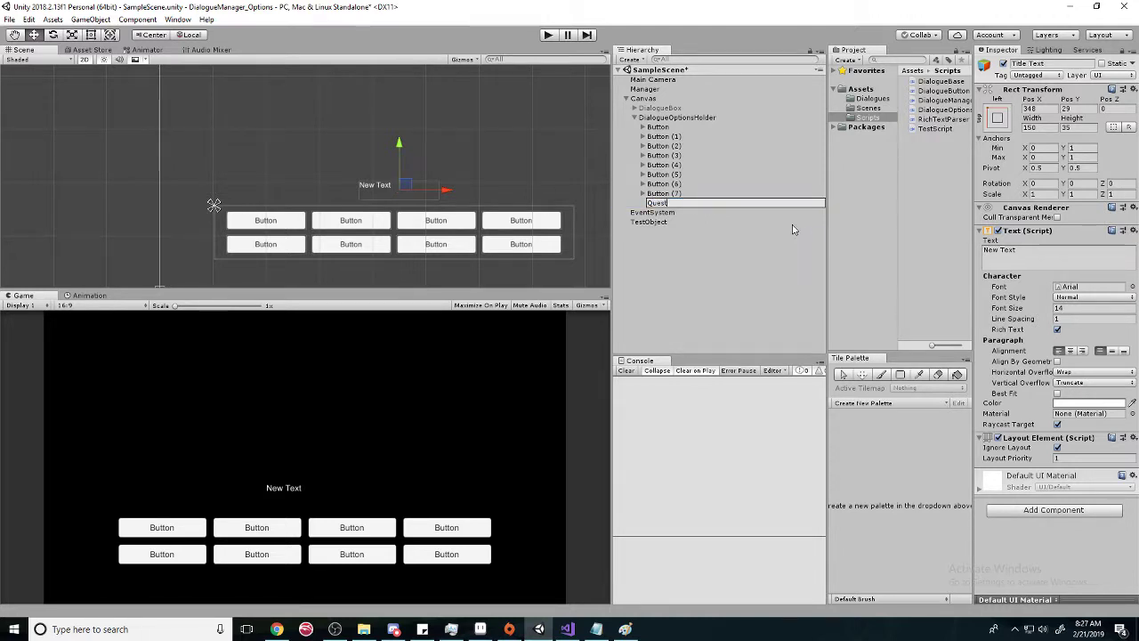
text(ion Text)
key(Return)
click(1057, 257)
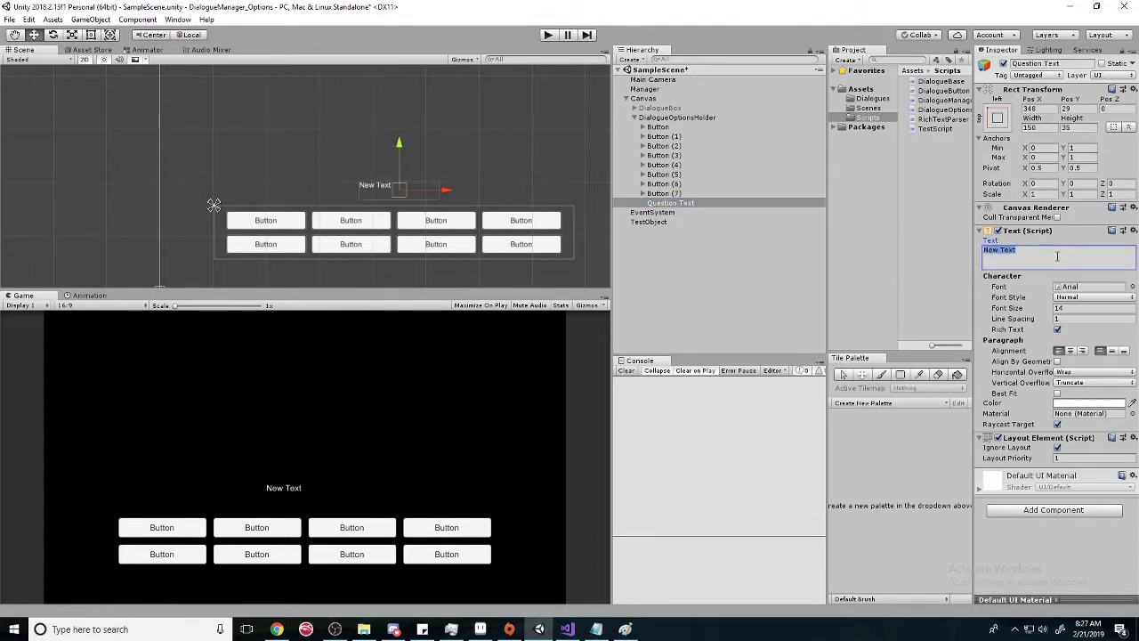
text(How are you?)
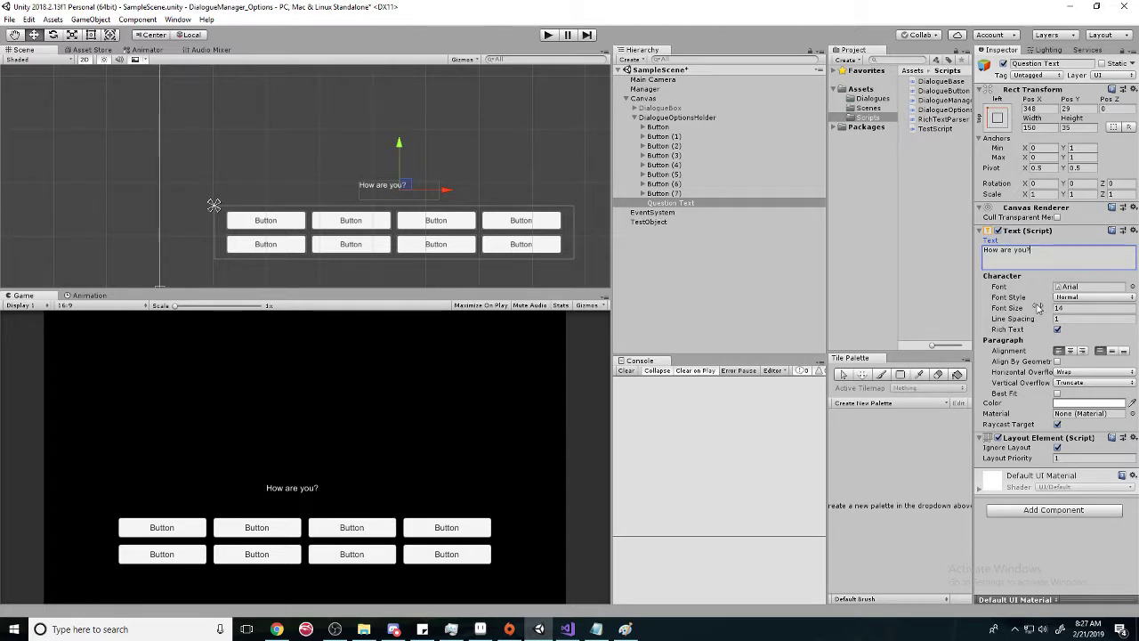
- Increase the question's font size, reverting an accidental scale of the object
drag(1035, 308, 1038, 308)
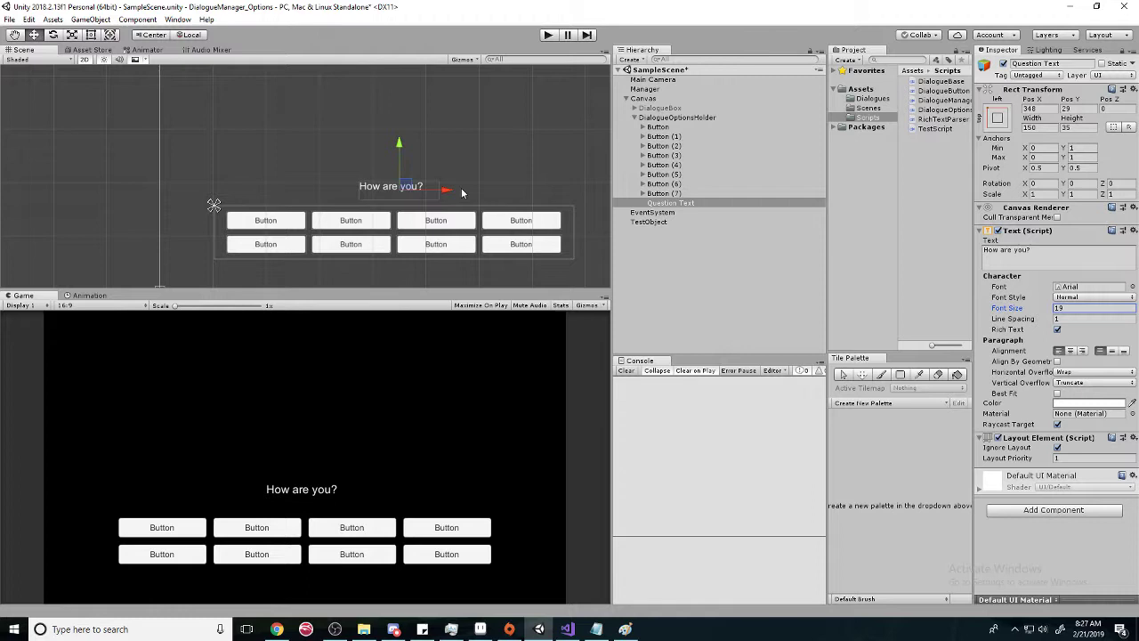
scroll(449, 194, up, 3)
scroll(446, 194, down, 1)
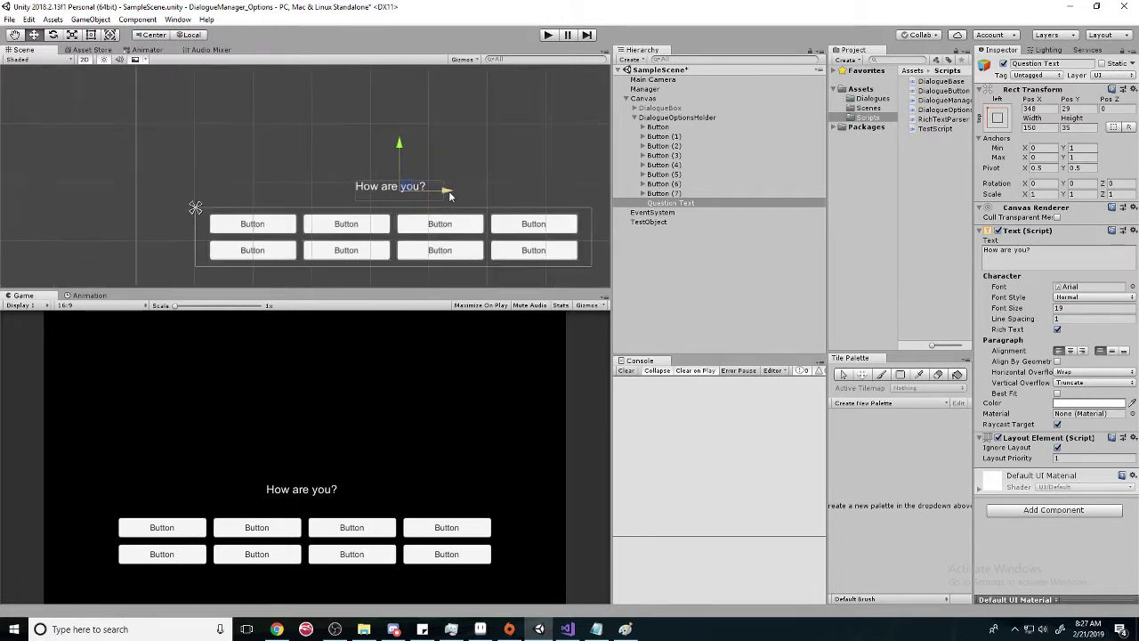
key(r)
drag(403, 190, 447, 181)
key(w)
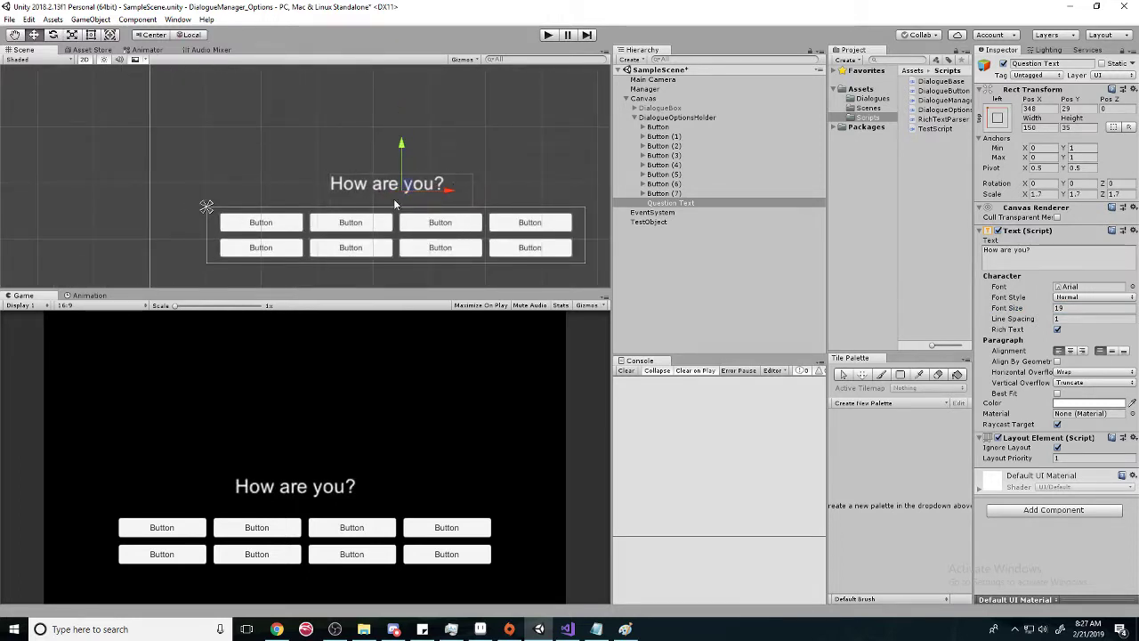
scroll(393, 198, down, 1)
key(ctrl+z)
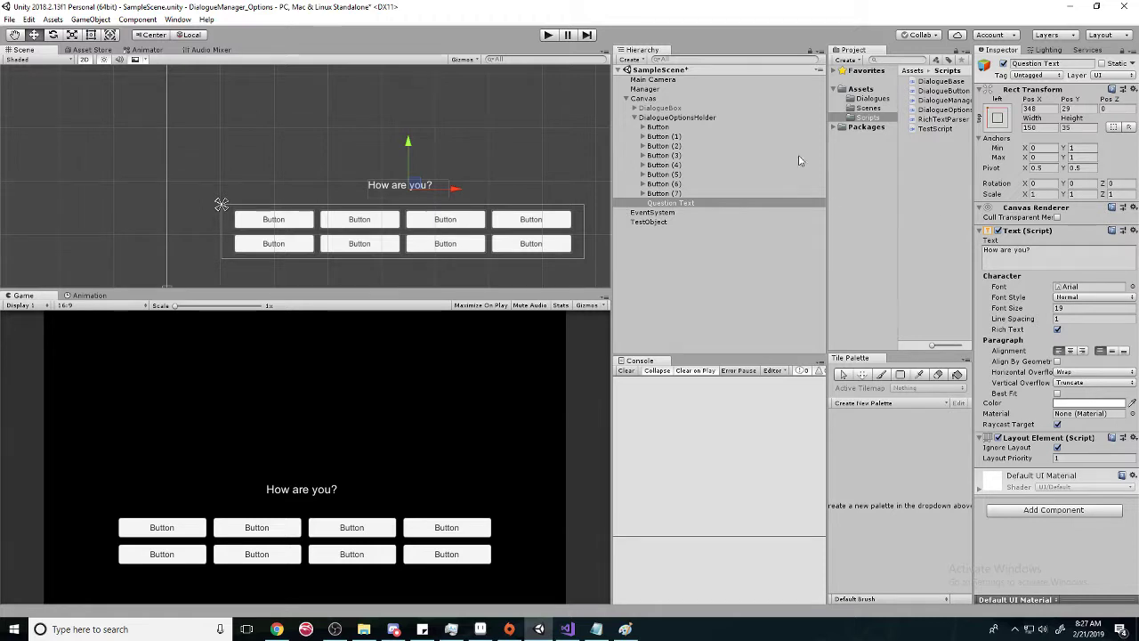
- Make the Question Text box wider and taller
drag(1031, 118, 177, 115)
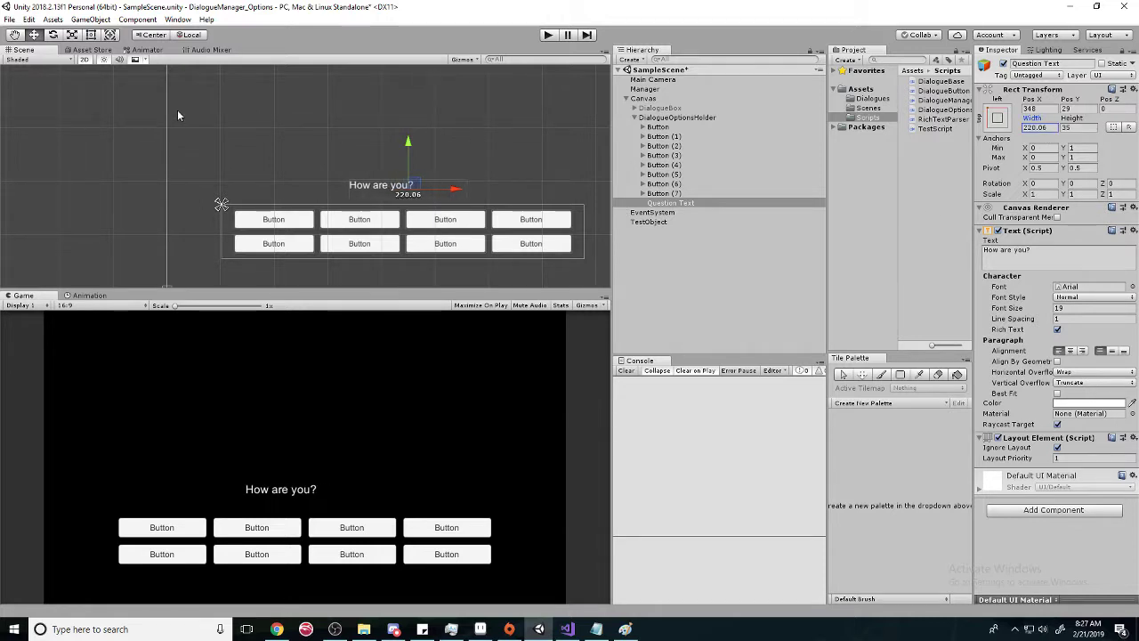
drag(1072, 119, 43, 123)
scroll(403, 199, down, 1)
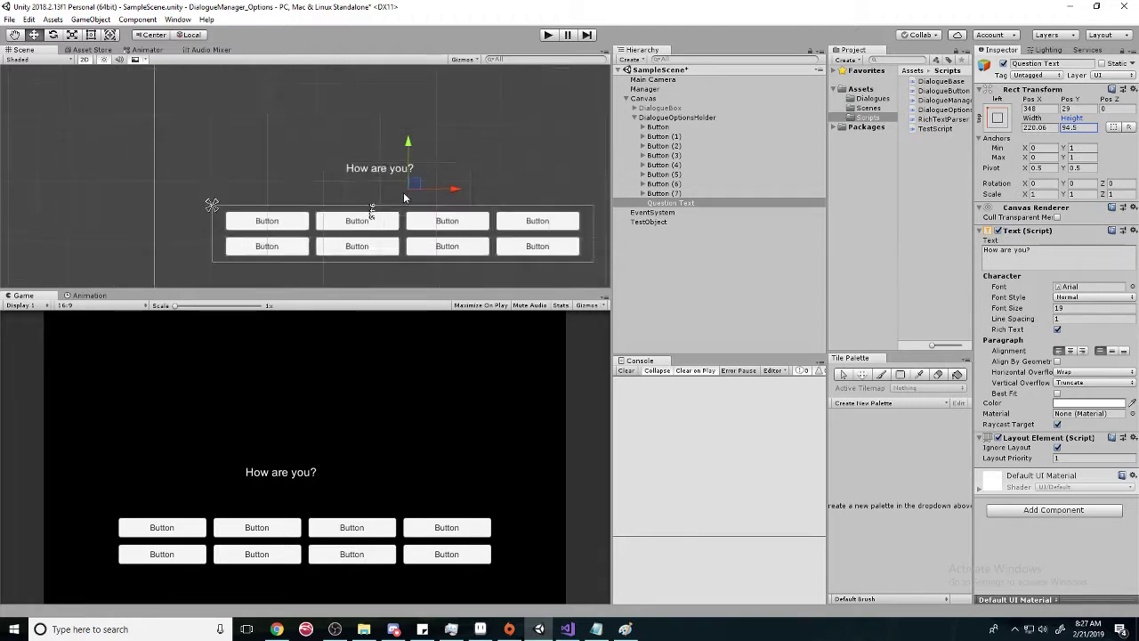
drag(408, 152, 408, 148)
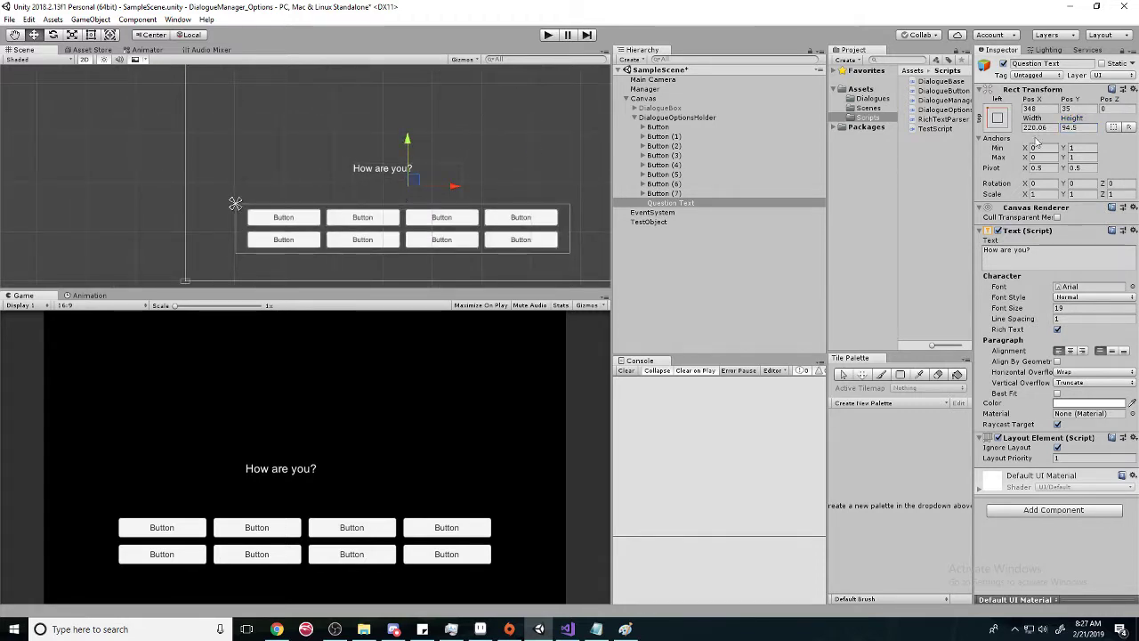
drag(1034, 119, 573, 134)
- Centre the text horizontally and vertically, enlarge the font, and position it just above the grid
click(1071, 352)
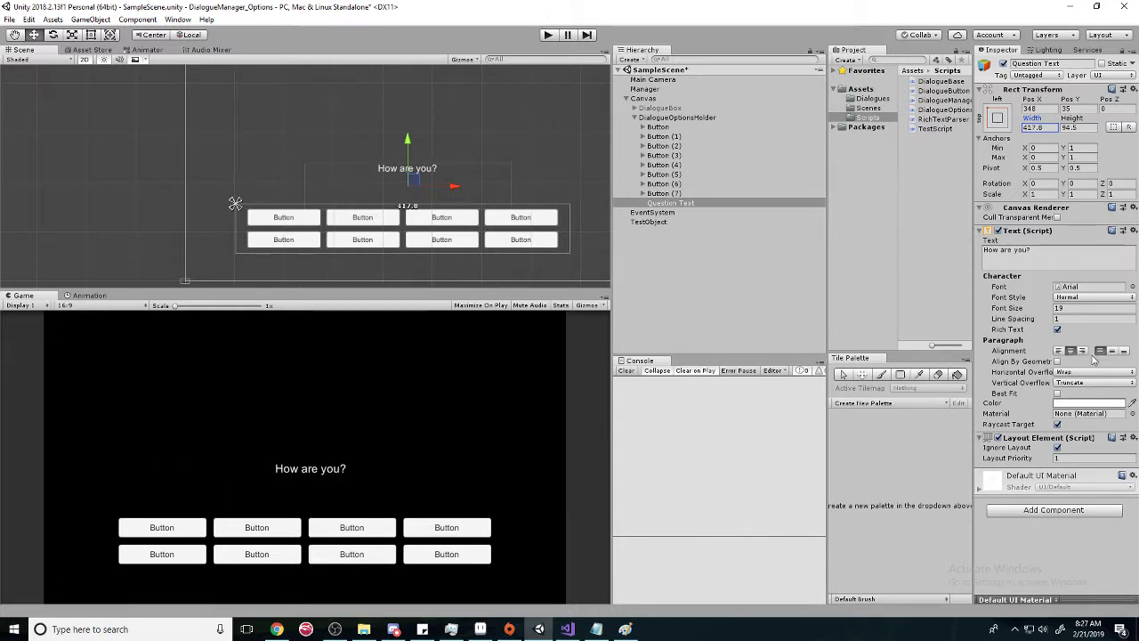
click(1111, 352)
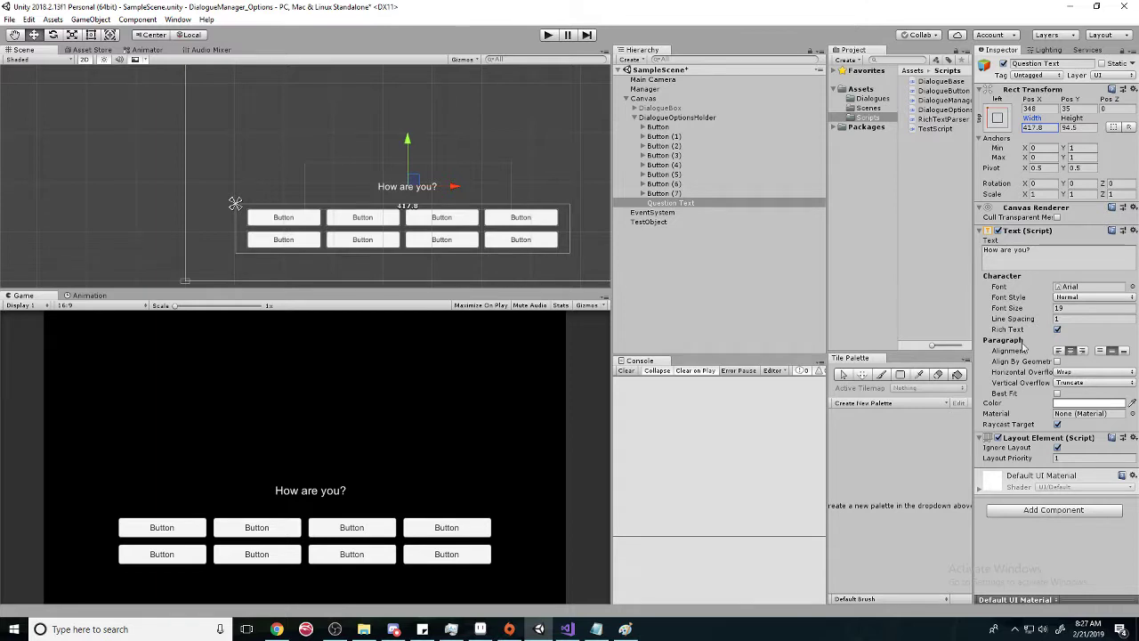
drag(406, 141, 406, 130)
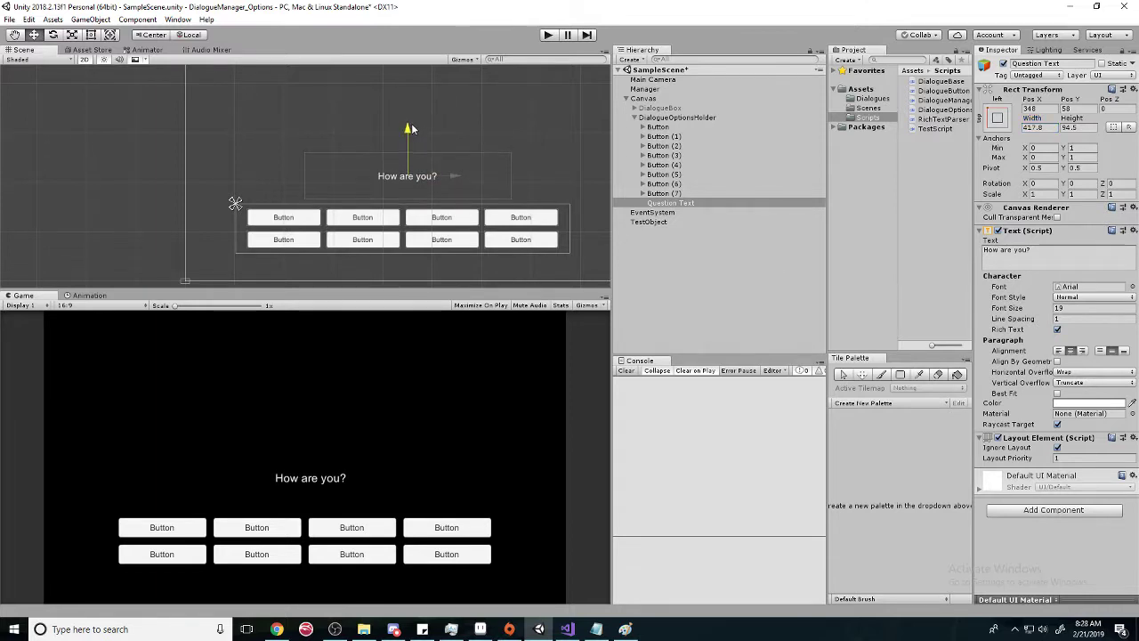
drag(1051, 309, 1056, 312)
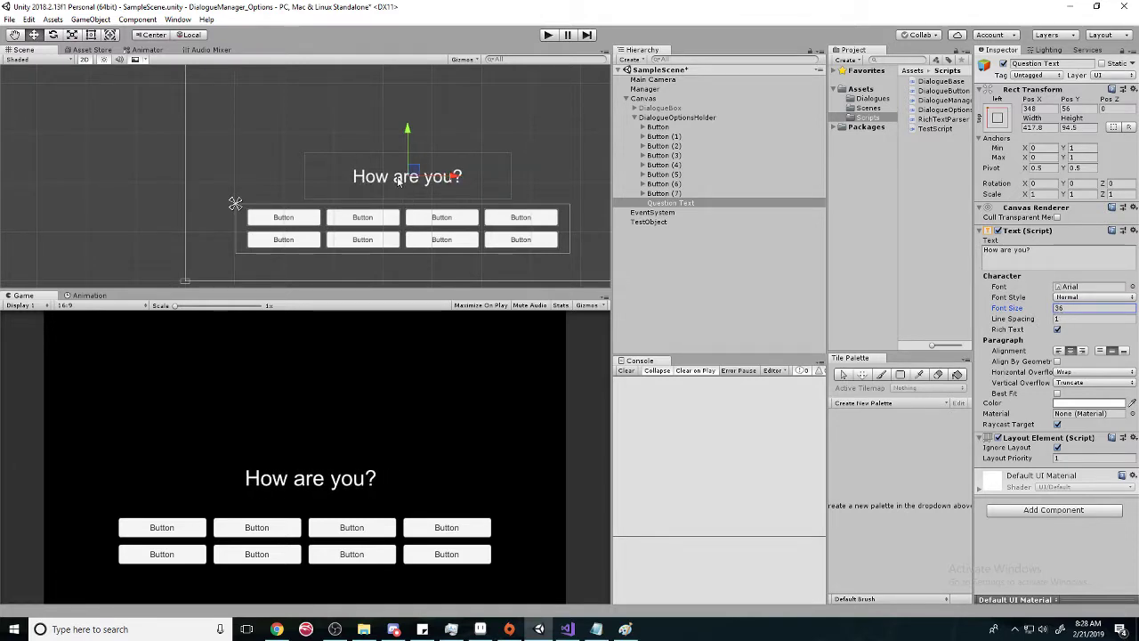
drag(405, 132, 411, 138)
click(685, 193)
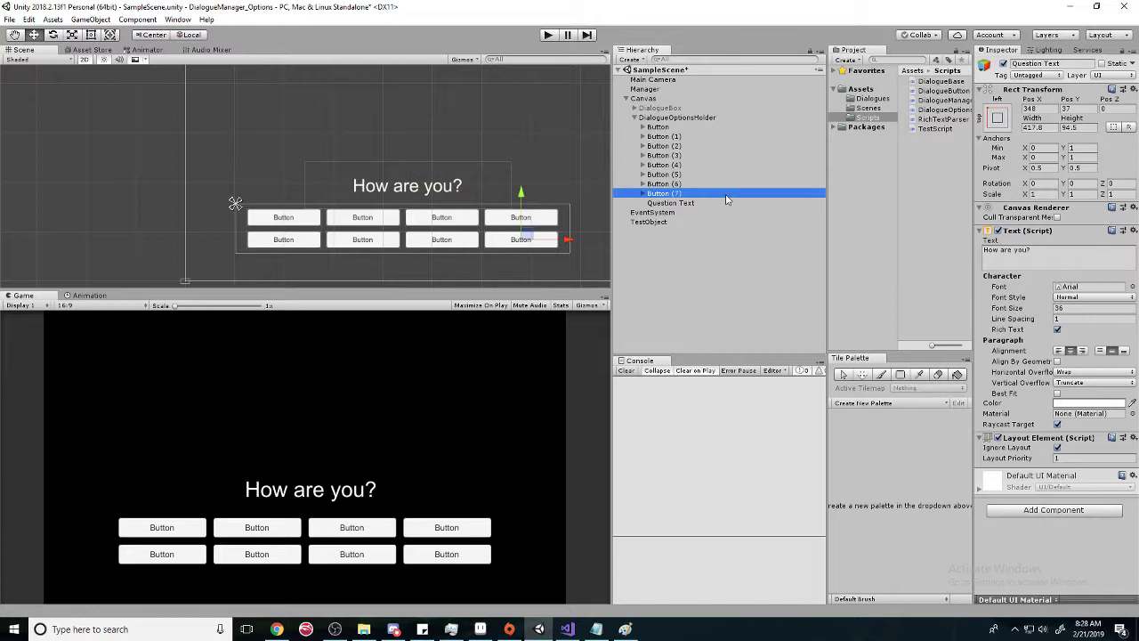
- Duplicate Button (7) under DialogueOptionsHolder, then delete the extra duplicated copies
click(678, 117)
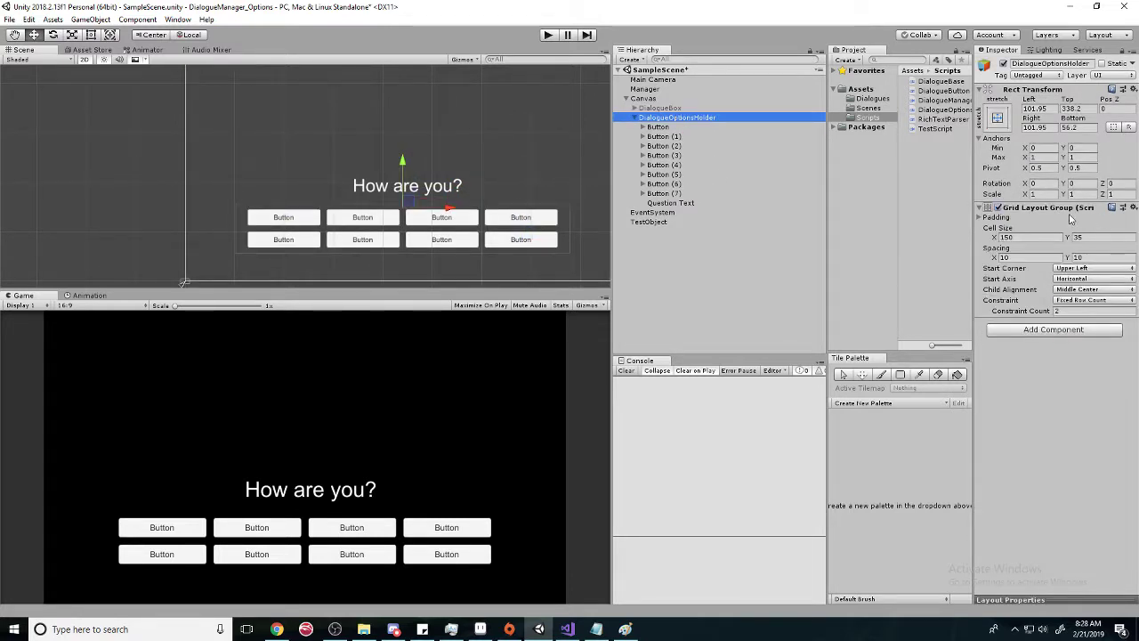
click(667, 194)
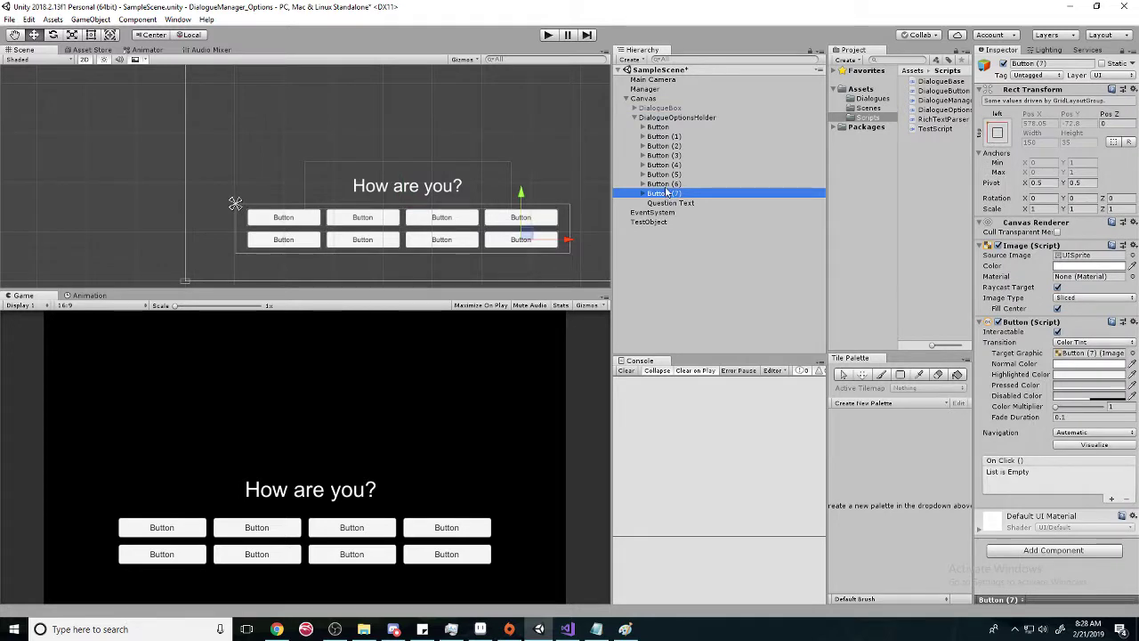
key(ctrl+d)
key(ctrl+d)
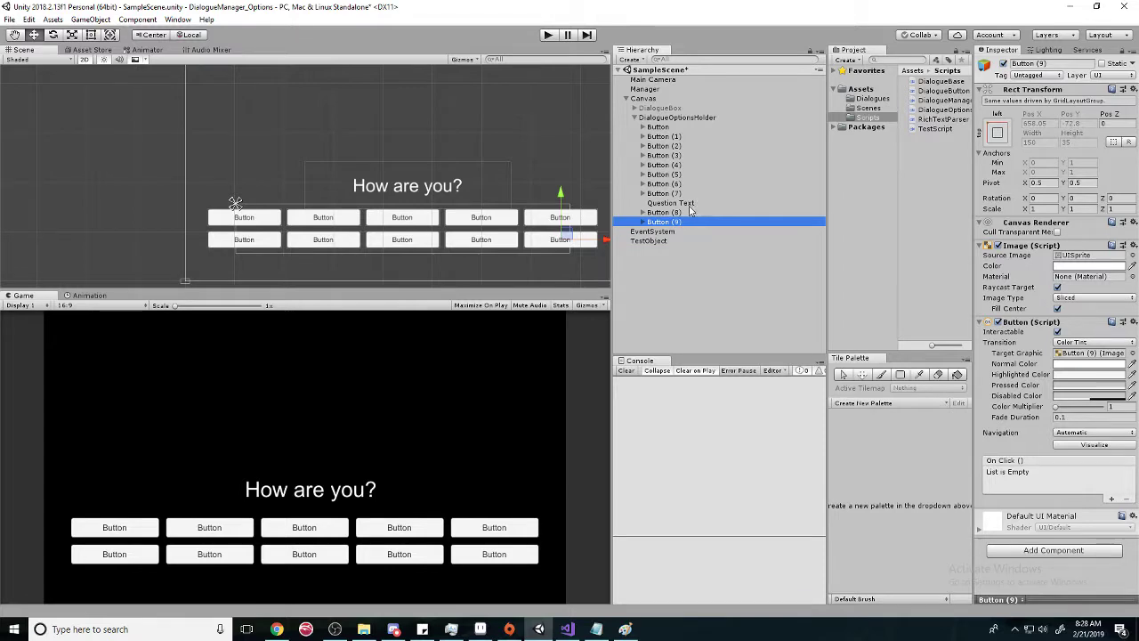
key(Delete)
click(685, 212)
key(Delete)
- Delete Buttons (7), (6), (5) and (4), leaving Button to Button (3)
click(684, 183)
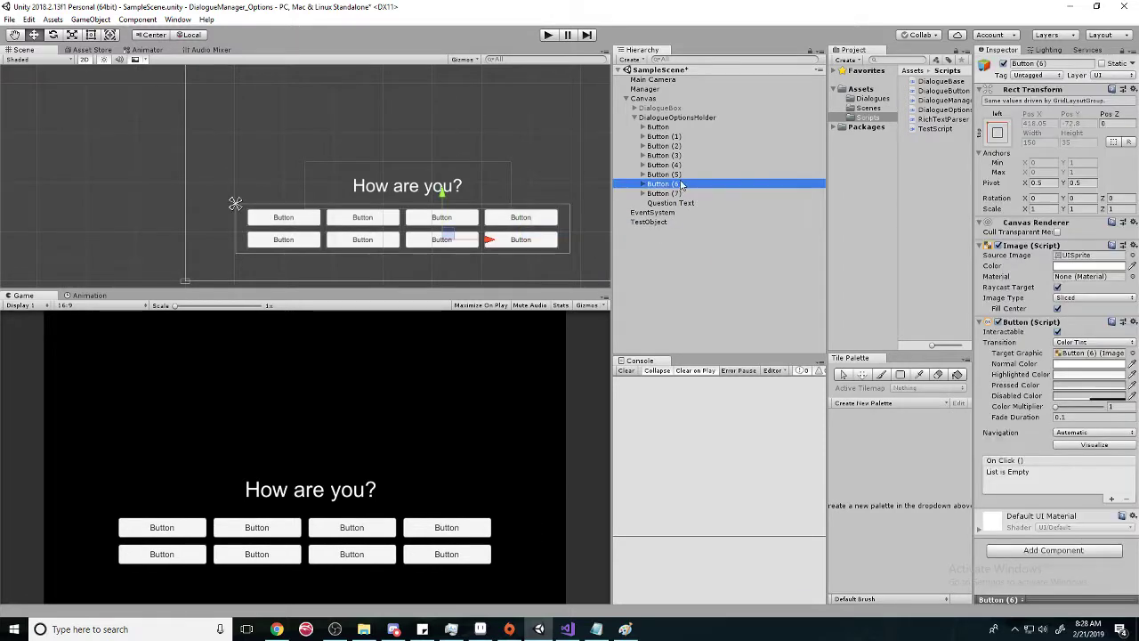
click(683, 192)
key(Delete)
click(681, 183)
key(Delete)
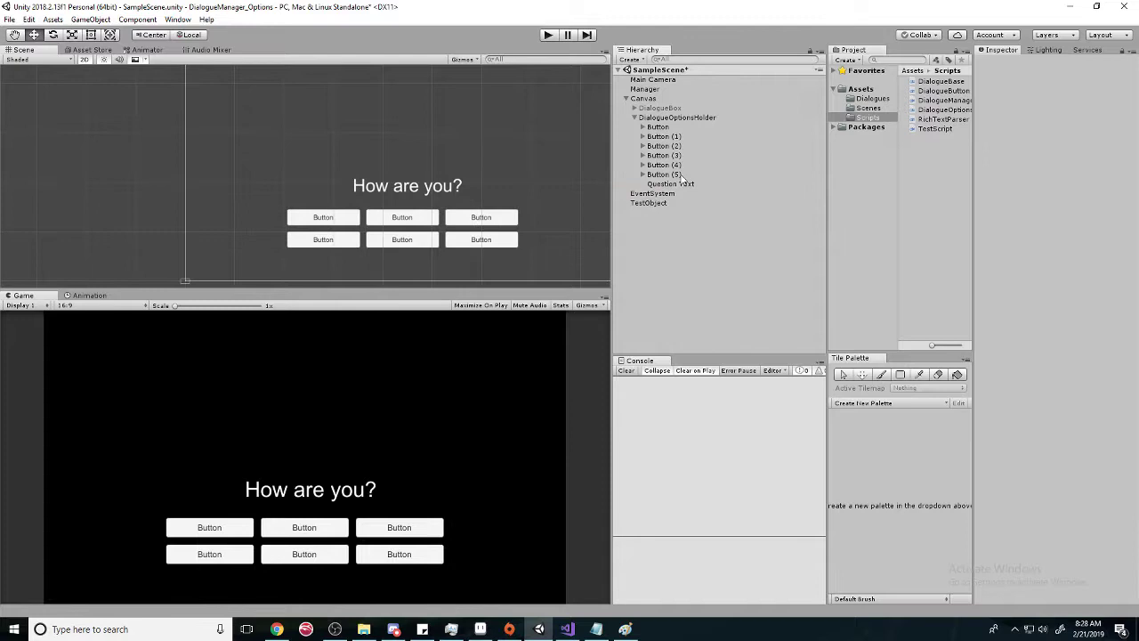
click(679, 174)
key(Delete)
click(679, 166)
key(Delete)
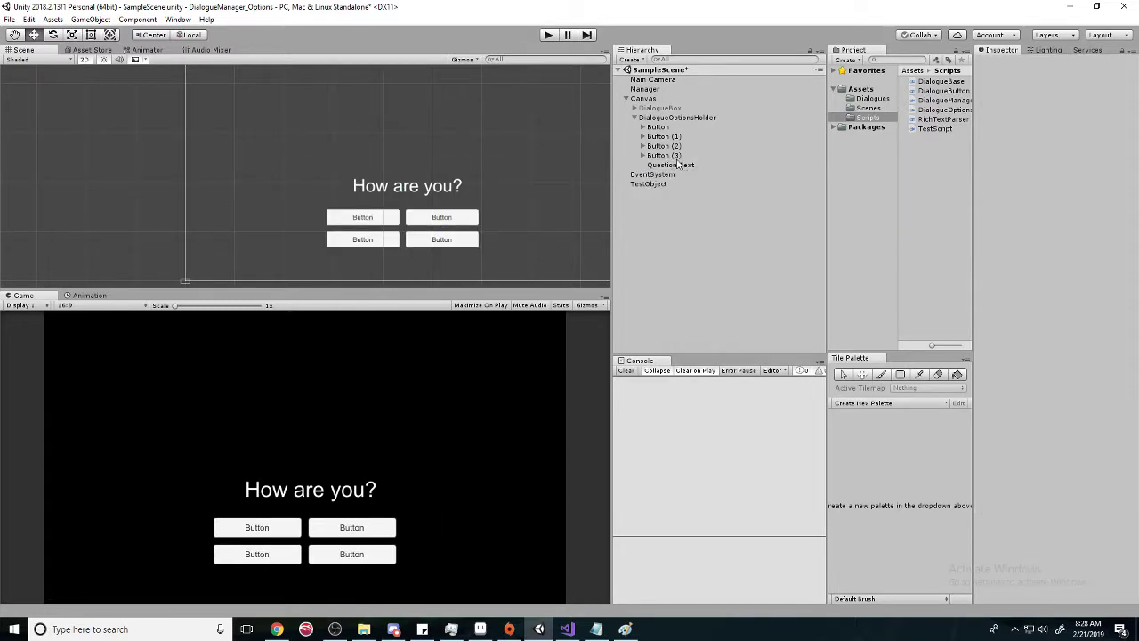
- Check that Button (3) is now the last button in the grid
click(678, 156)
click(736, 267)
scroll(394, 165, up, 2)
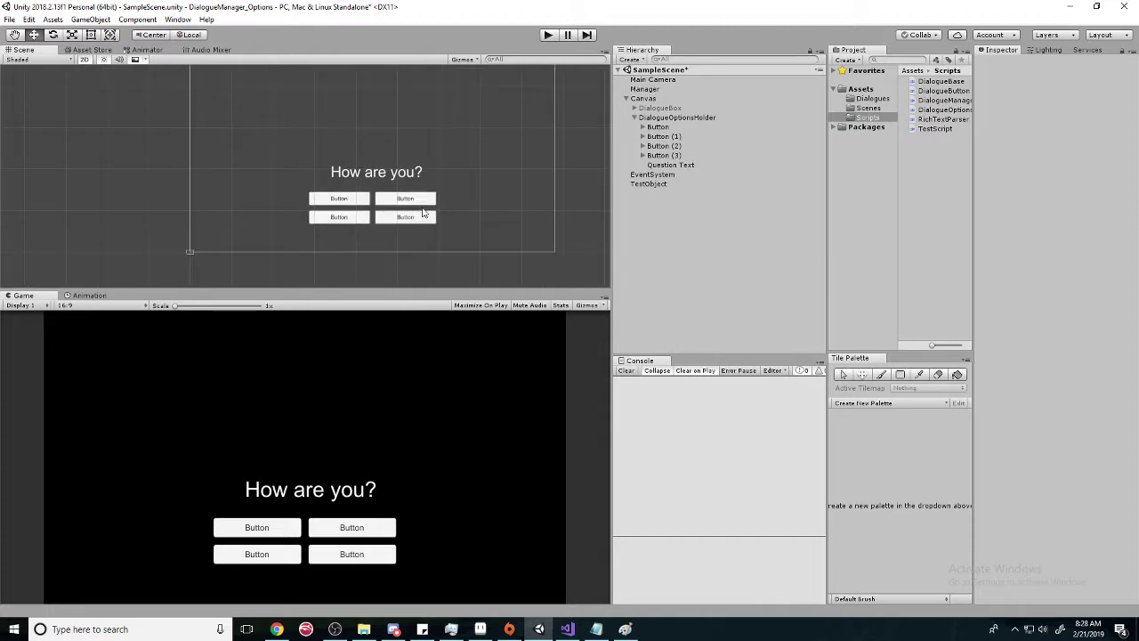
scroll(504, 181, up, 2)
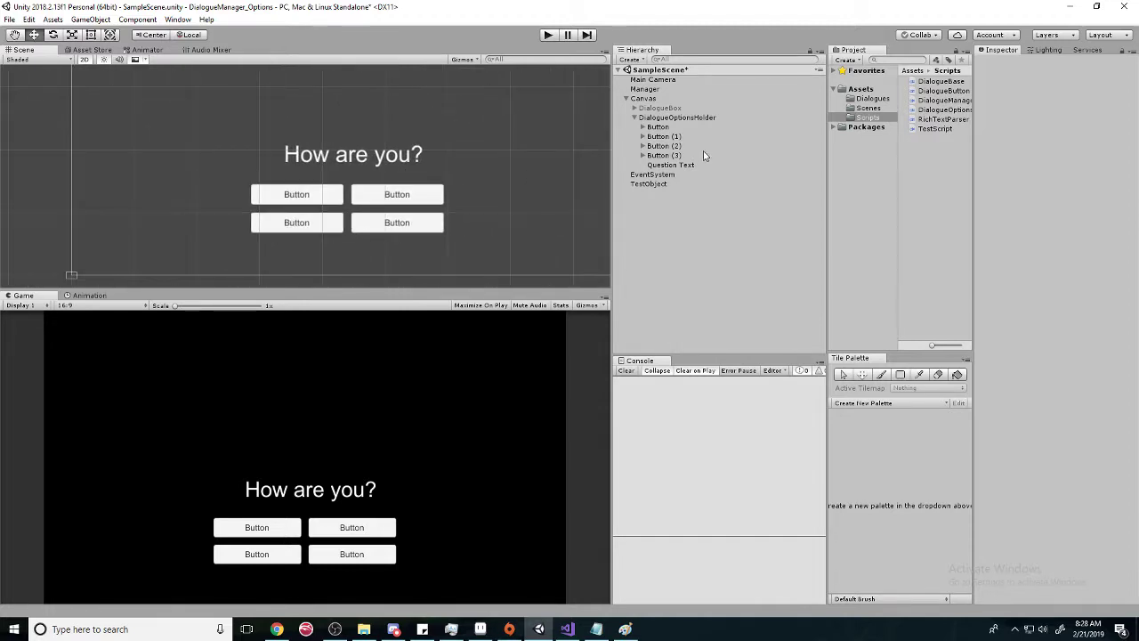
click(701, 155)
click(699, 212)
click(695, 158)
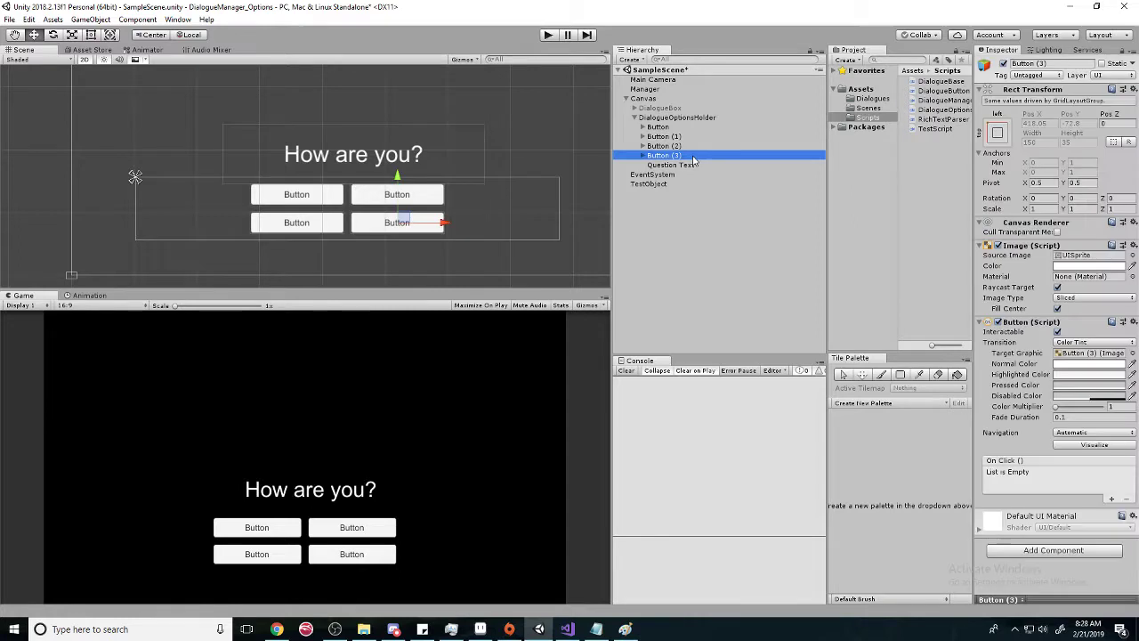
click(681, 210)
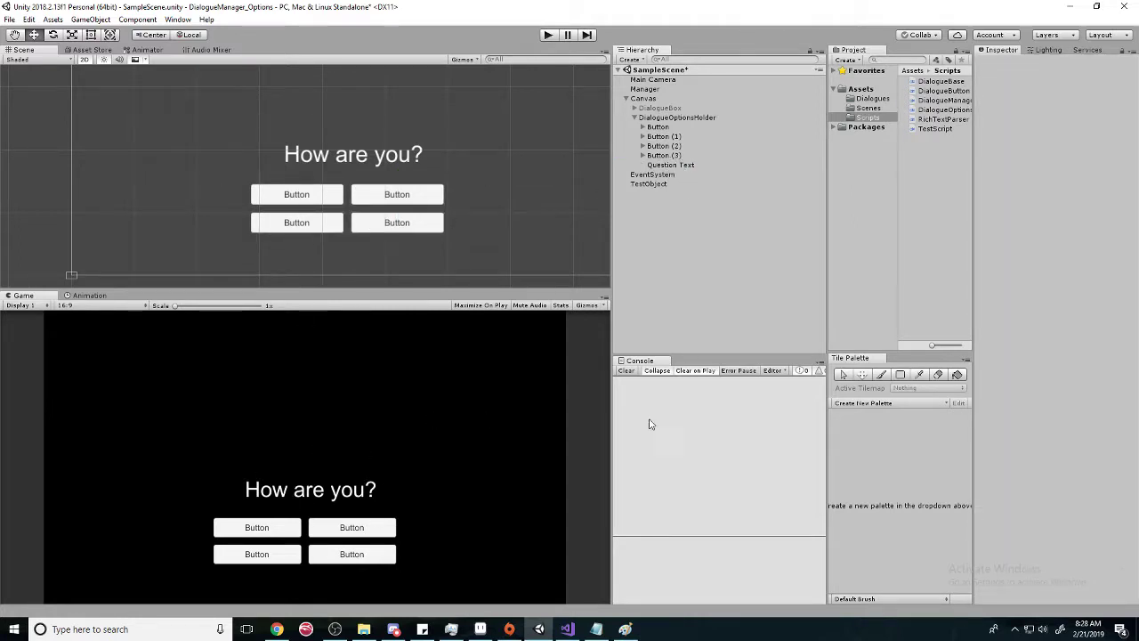
- Collapse and re-expand DialogueOptionsHolder to confirm its four buttons, starting with Button and Button (1)
click(659, 118)
click(635, 117)
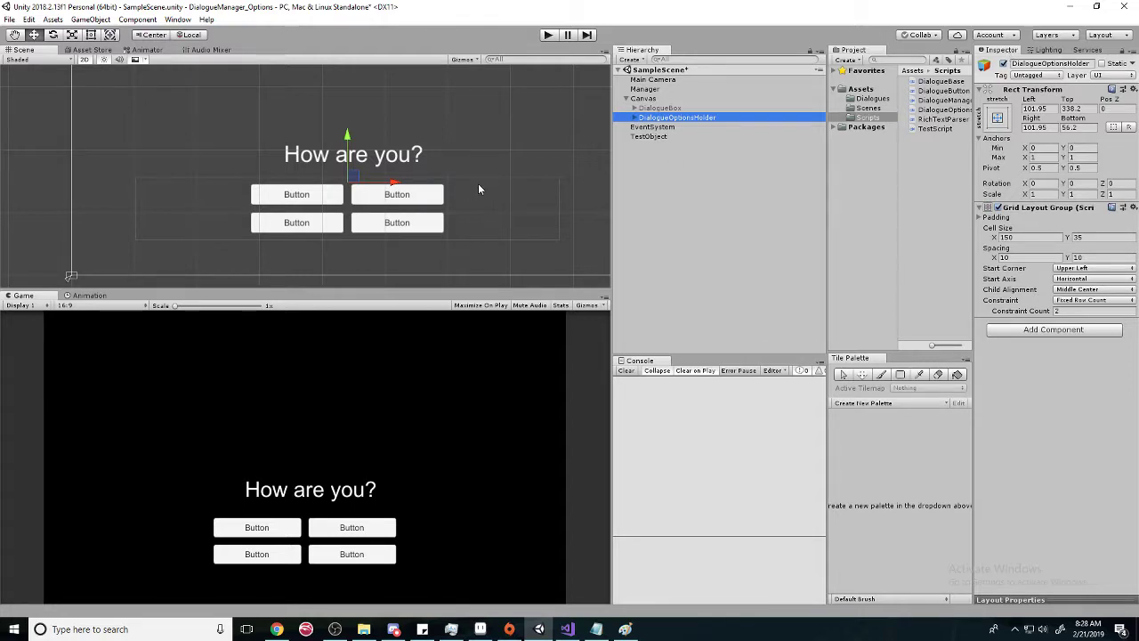
click(635, 118)
click(663, 136)
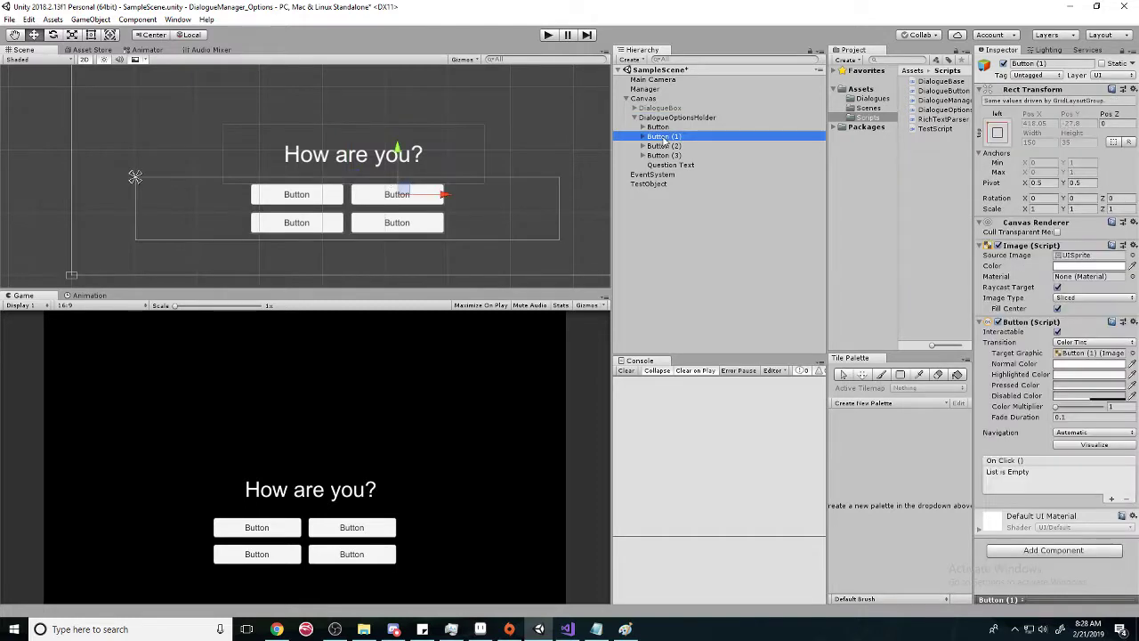
click(668, 127)
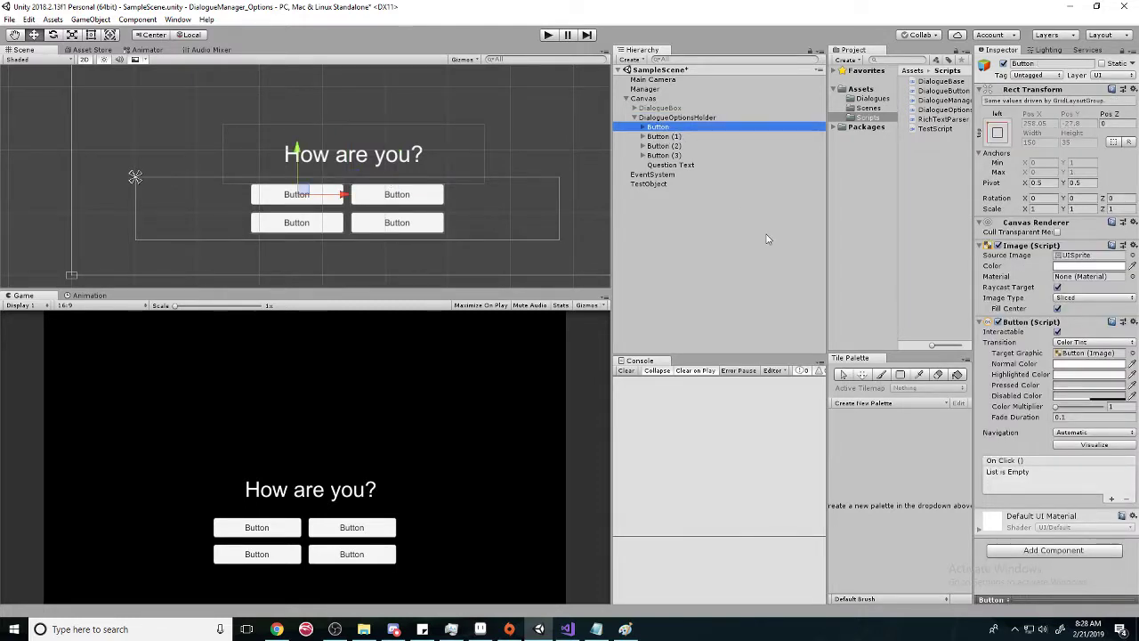